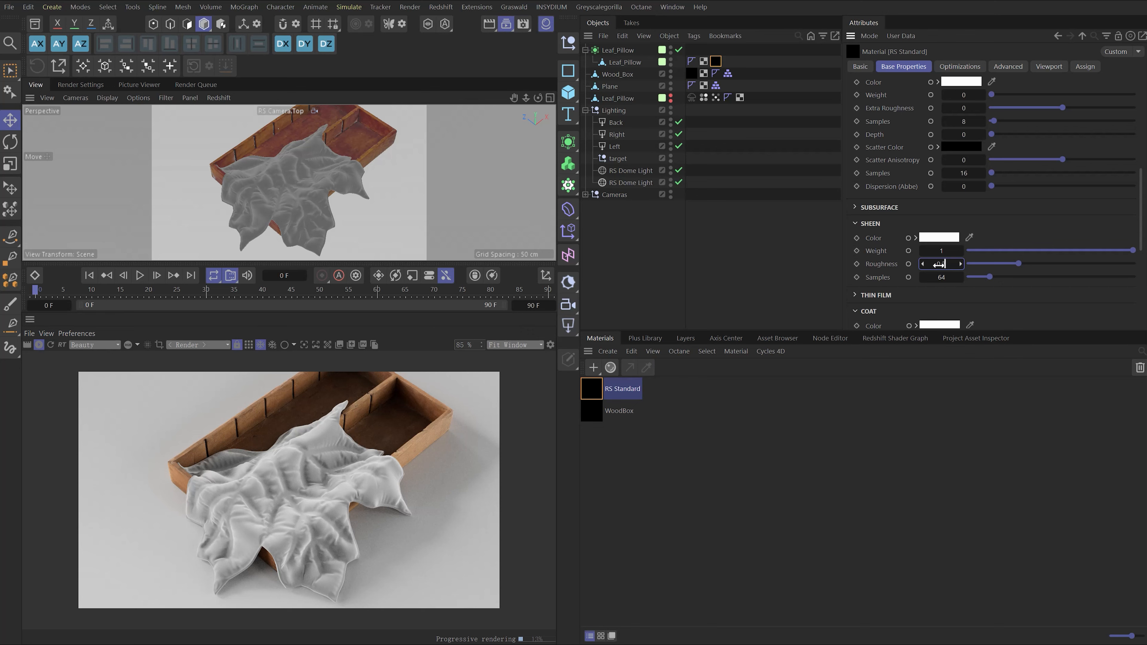
# - Set the RS Standard material's sheen roughness to 0.2 and open its node graph, moving its two nodes aside to make room
pyautogui.moveTo(939, 265); pyautogui.dragTo(934, 265)
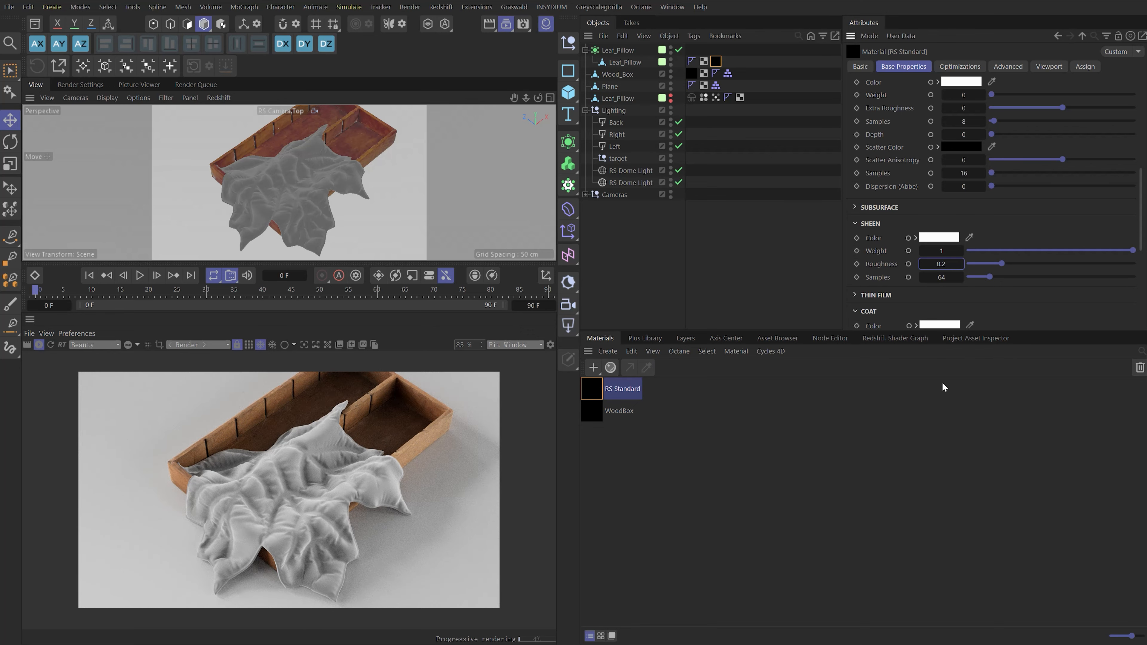
pyautogui.doubleClick(592, 389)
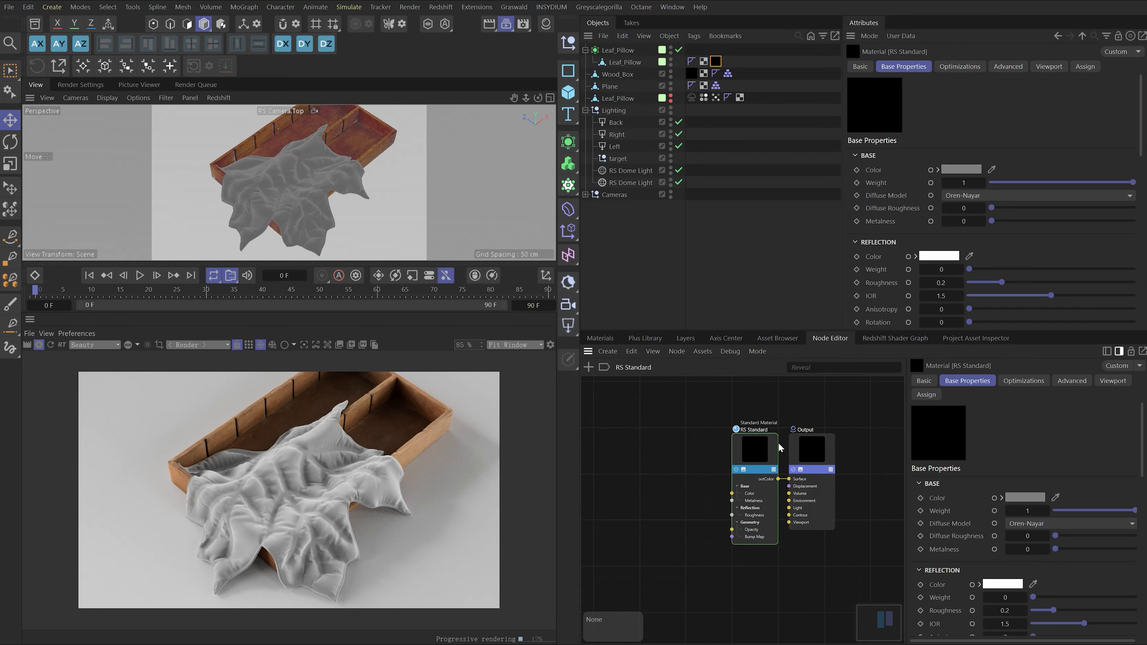
pyautogui.scroll(1, 778, 444)
pyautogui.moveTo(811, 451); pyautogui.dragTo(877, 457)
pyautogui.moveTo(750, 452); pyautogui.dragTo(801, 459)
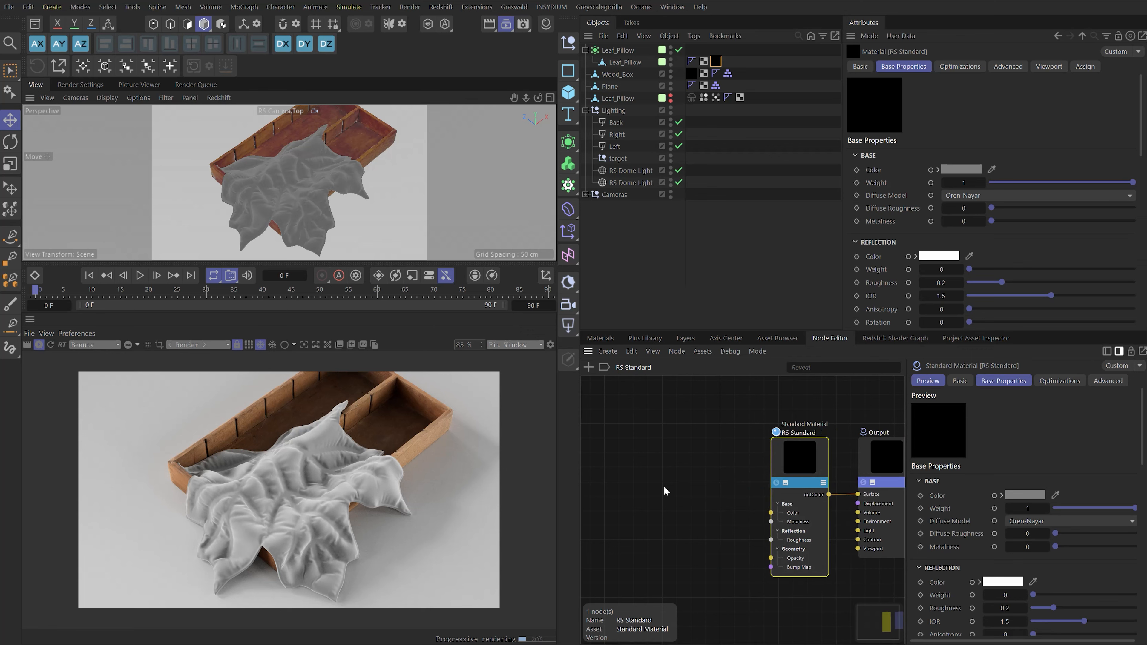
# - Add a Bump Map node feeding RS Standard's Bump Map input, and a Texture node feeding the Bump Map's input
pyautogui.doubleClick(664, 486)
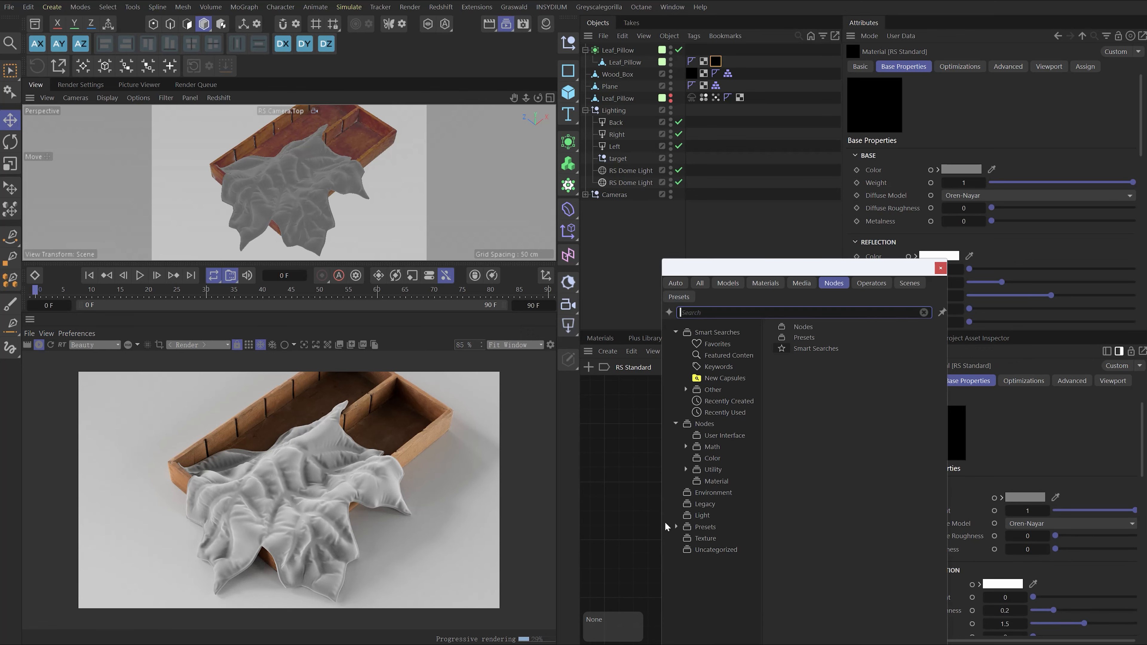
pyautogui.write('bump')
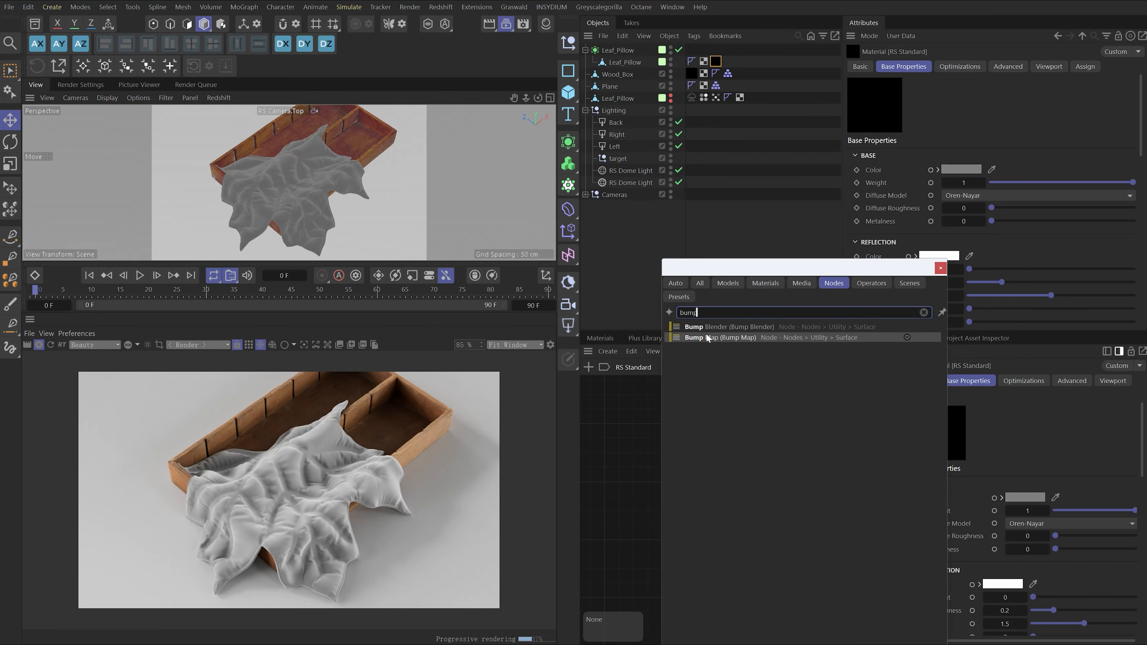
pyautogui.press('Return')
pyautogui.doubleClick(633, 516)
pyautogui.write('textu')
pyautogui.press('Return')
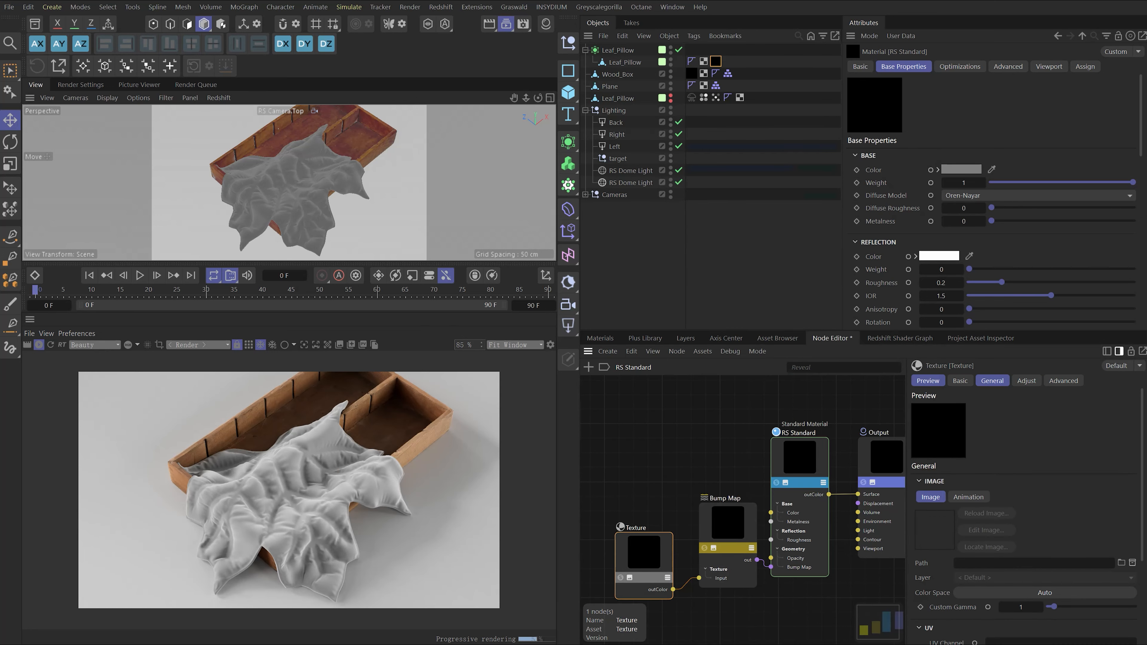
# - Preview the fabric normal image and load GSG_MC028_A014_Fabric_normal.tif into the Texture node that feeds the Bump Map
pyautogui.doubleClick(651, 626)
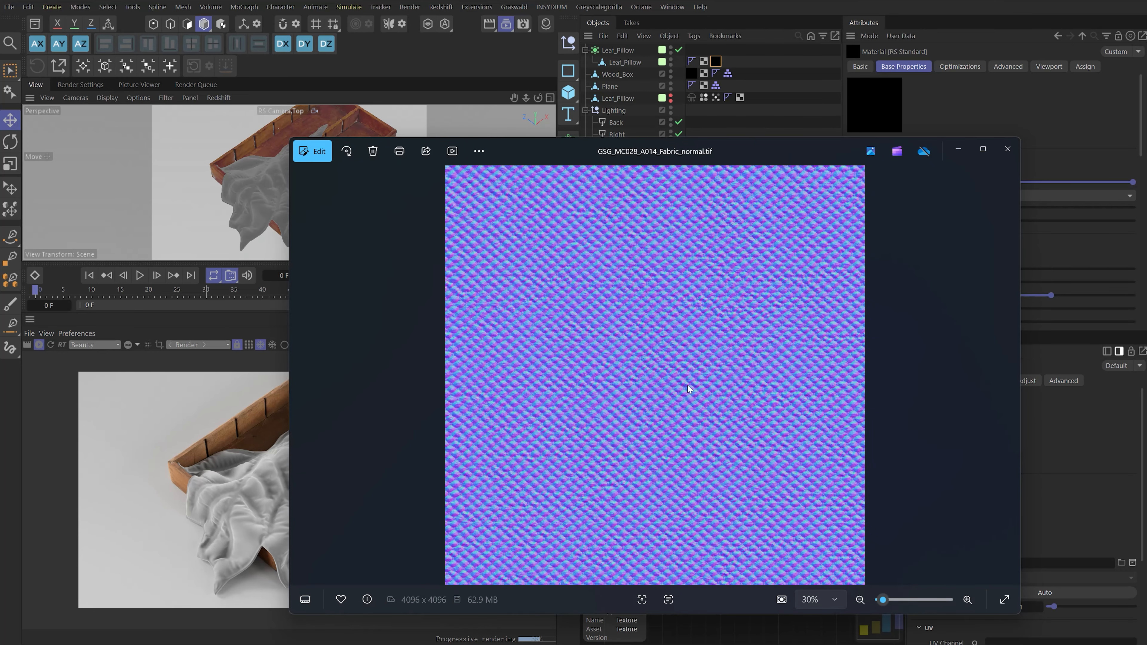
pyautogui.click(957, 151)
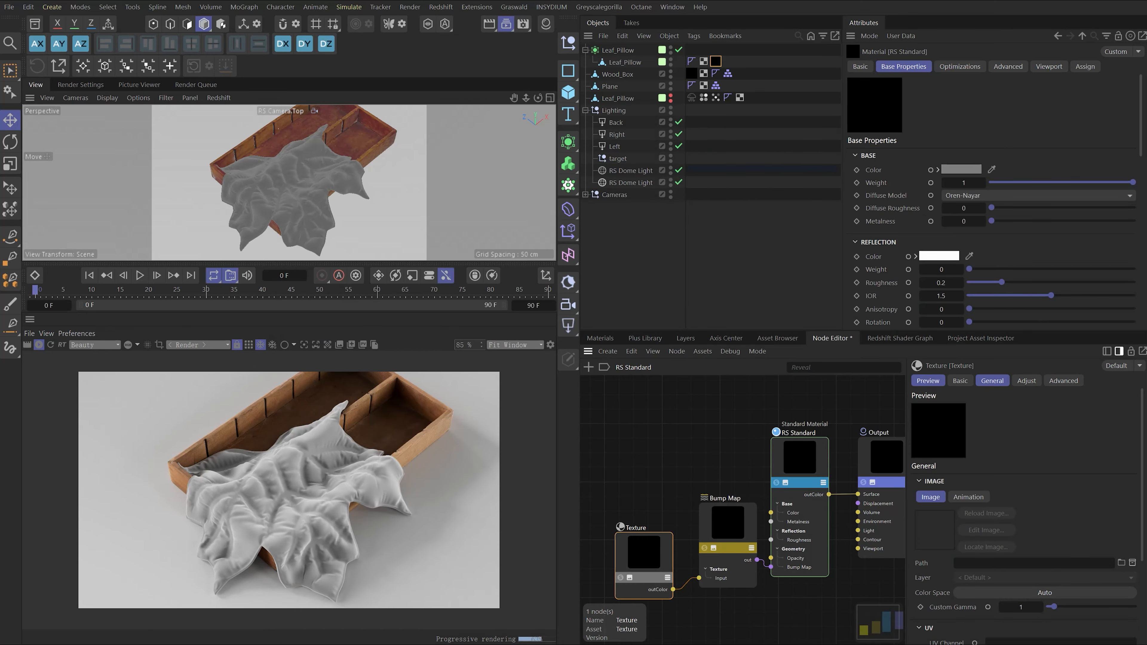
pyautogui.click(1121, 563)
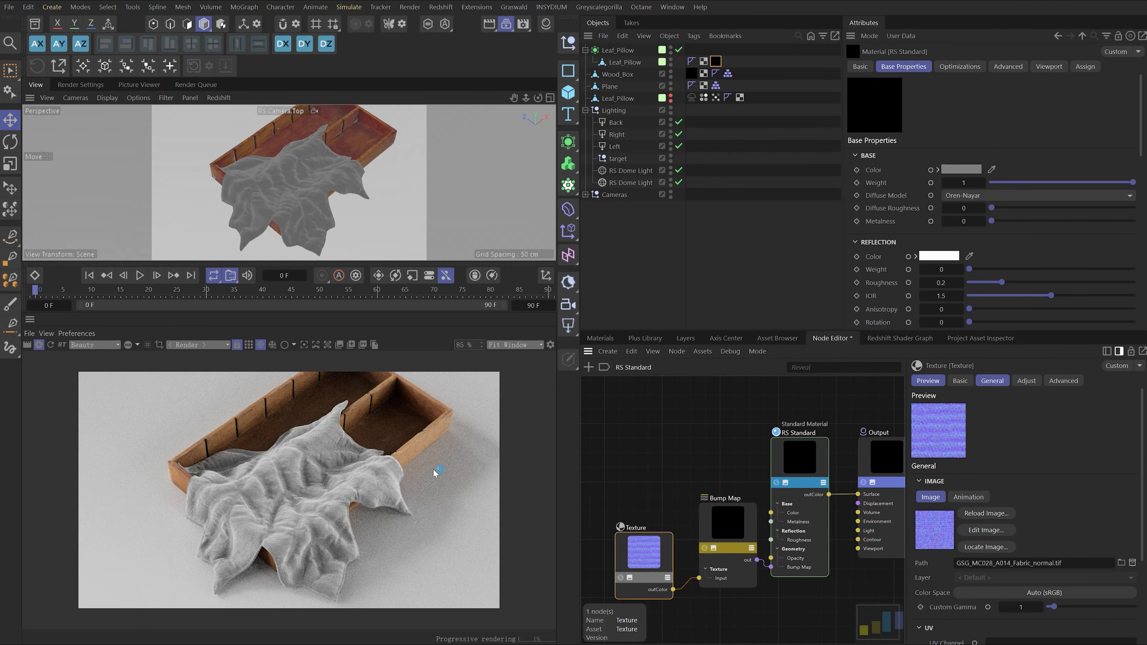
# - Set the fabric texture's remap scale to 0.1 in both directions
pyautogui.scroll(1, 272, 535)
pyautogui.scroll(2, 273, 534)
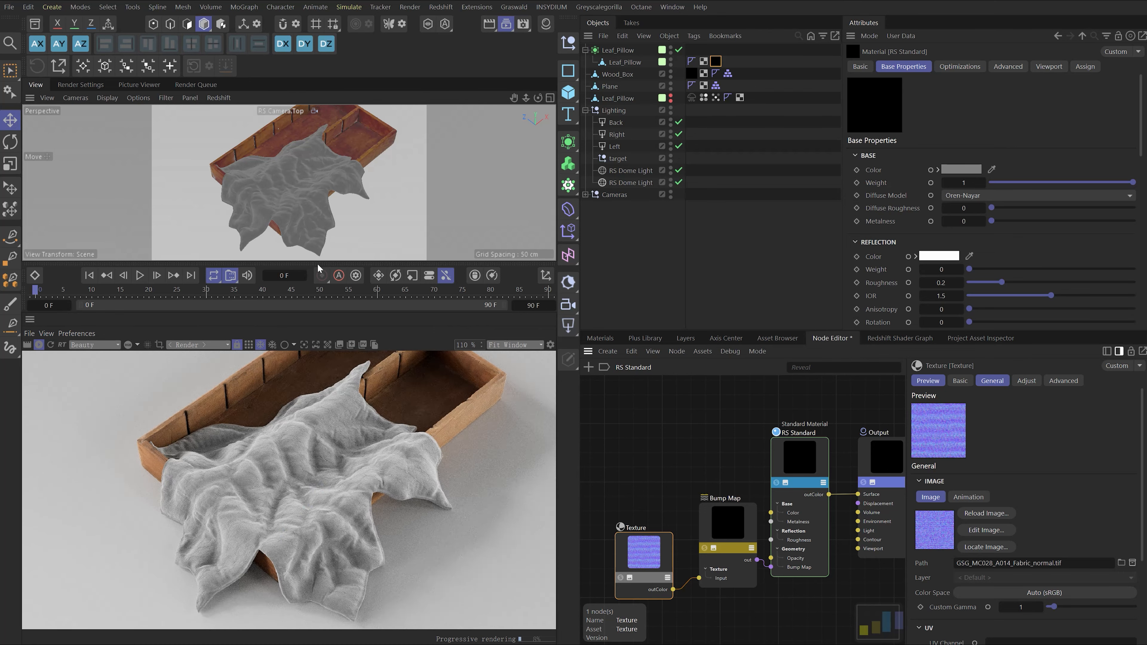
pyautogui.scroll(3, 284, 217)
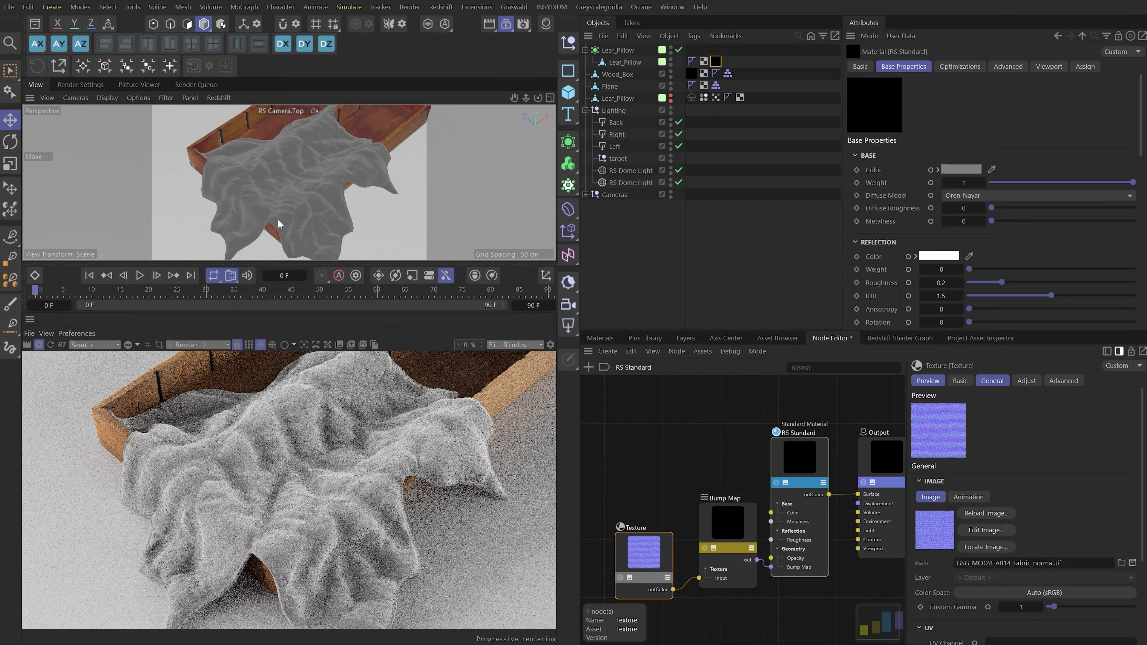
pyautogui.scroll(1, 278, 224)
pyautogui.scroll(1, 279, 225)
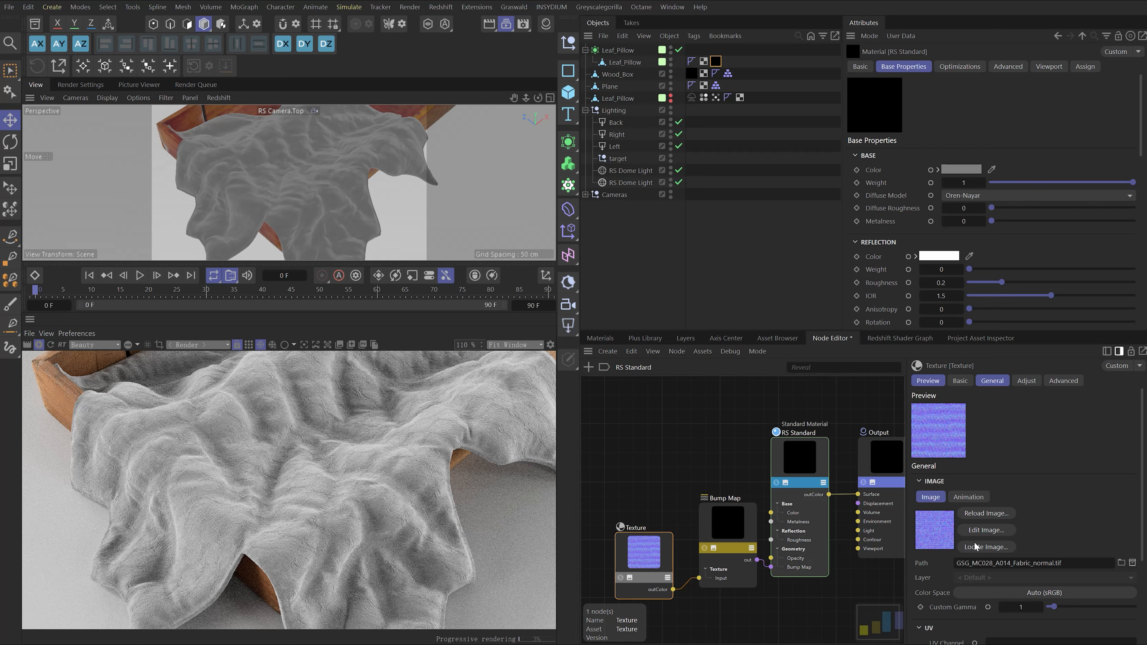
pyautogui.scroll(-3, 1035, 526)
pyautogui.click(997, 598)
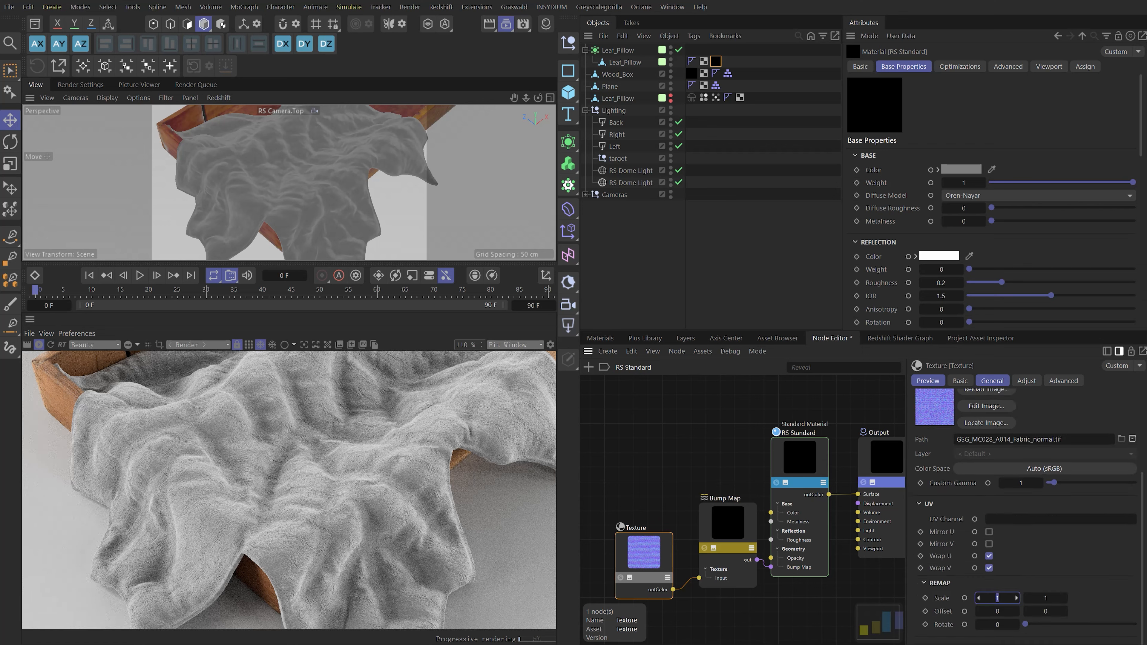
pyautogui.write('0.1')
pyautogui.press('Tab')
pyautogui.write('0.1')
pyautogui.press('Return')
pyautogui.scroll(-2, 531, 489)
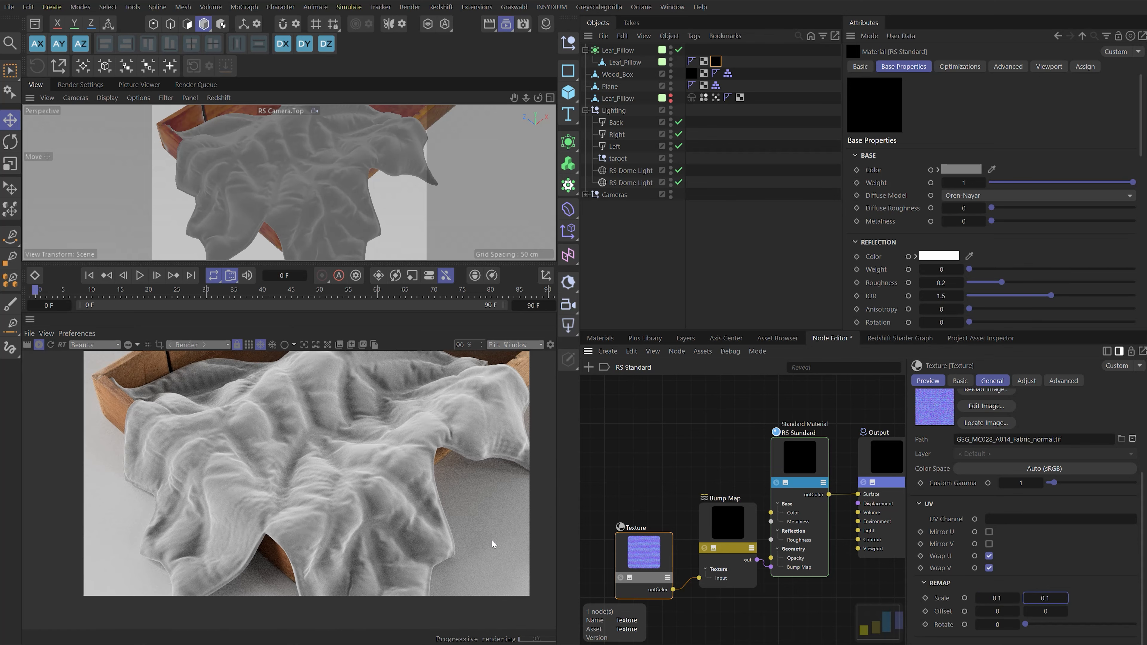
# - Reduce the Bump Map node's height scale to about 0.73
pyautogui.click(722, 535)
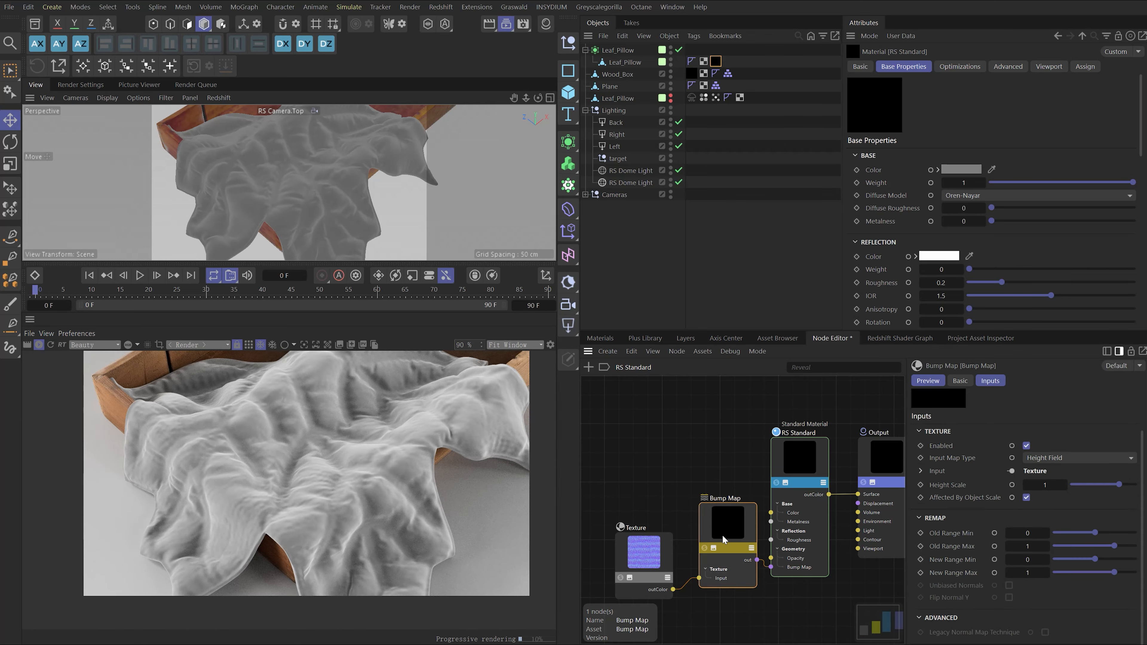
pyautogui.moveTo(1119, 485); pyautogui.dragTo(1115, 490)
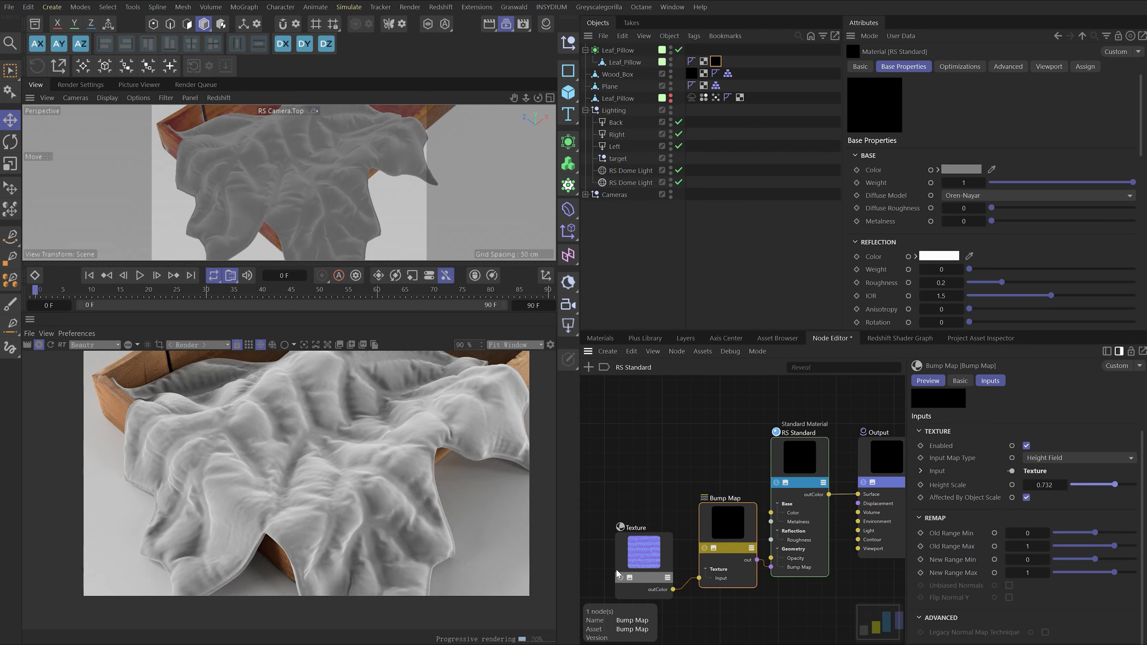
pyautogui.click(678, 488)
# - Add a Color Mix node above the Bump Map node in the material graph
pyautogui.scroll(-4, 745, 493)
pyautogui.scroll(1, 748, 402)
pyautogui.doubleClick(702, 418)
pyautogui.write('colo')
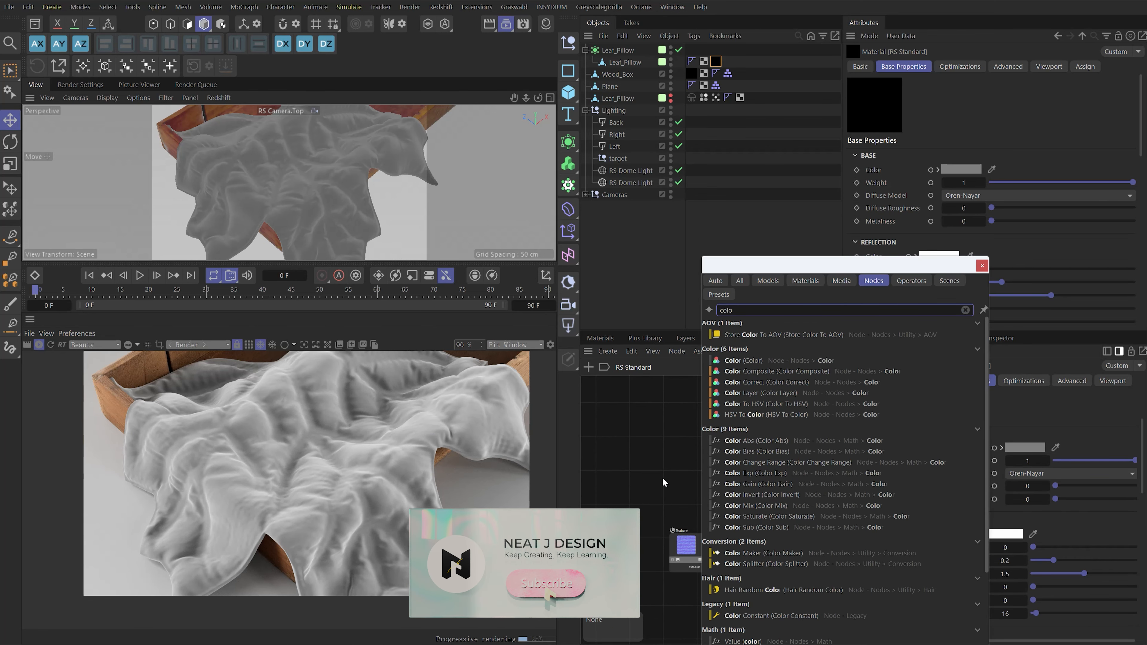
pyautogui.write('r')
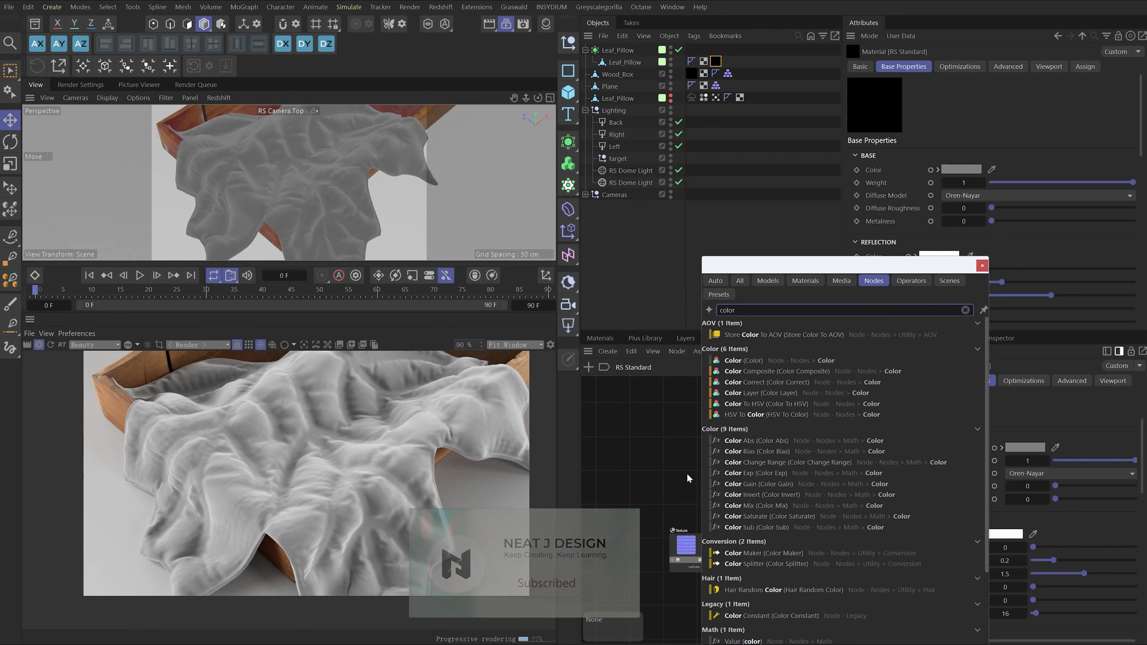
pyautogui.write(' mix')
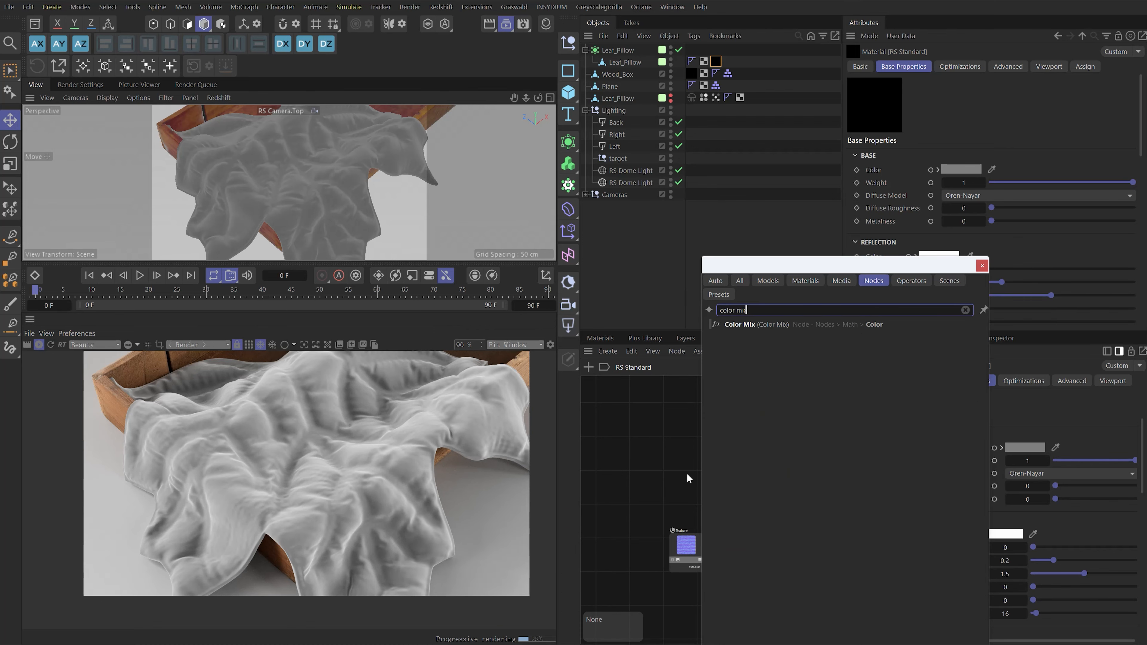
pyautogui.moveTo(743, 325); pyautogui.dragTo(705, 494)
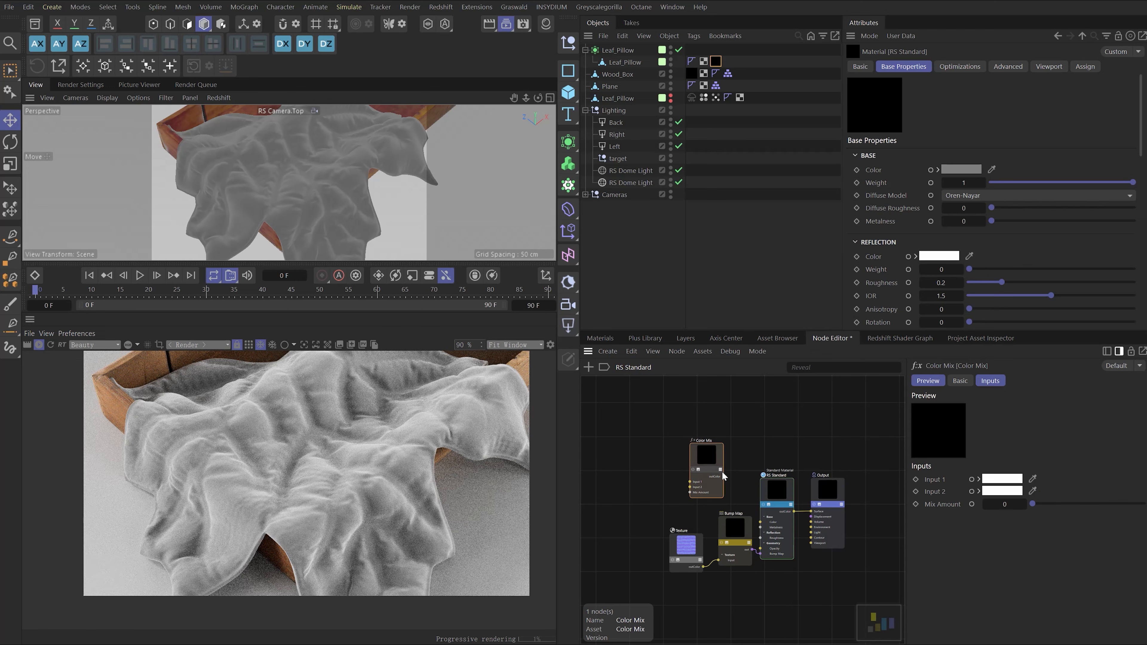
# - Add a Color node and place it beside the Color Mix node on its input side
pyautogui.doubleClick(659, 423)
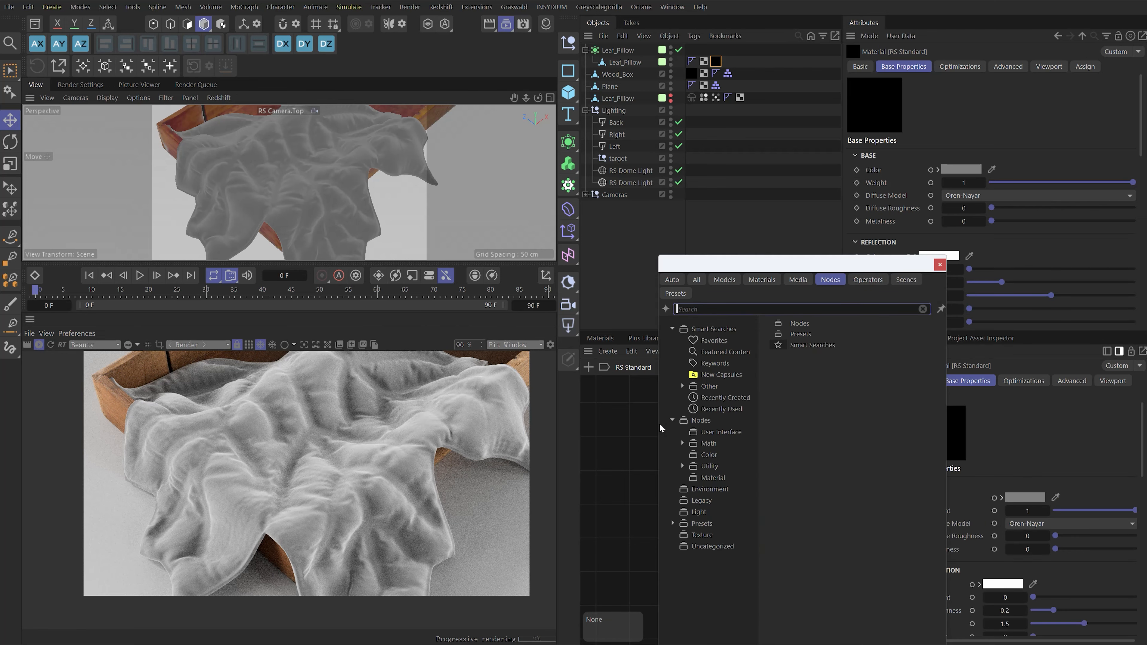
pyautogui.write('color')
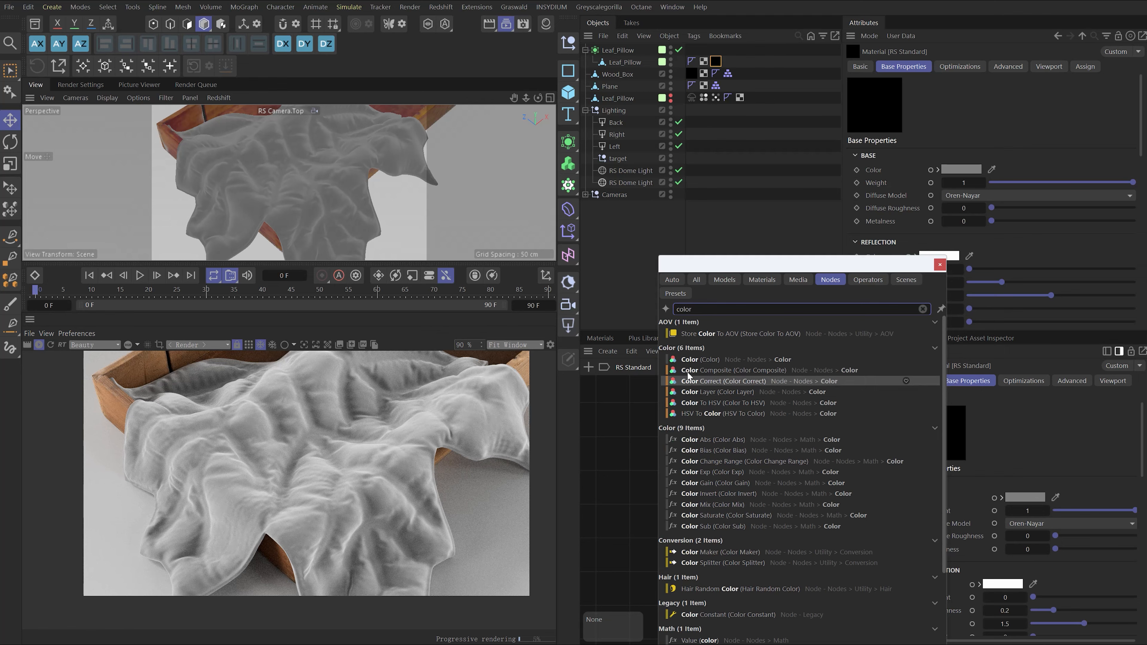
pyautogui.click(687, 360)
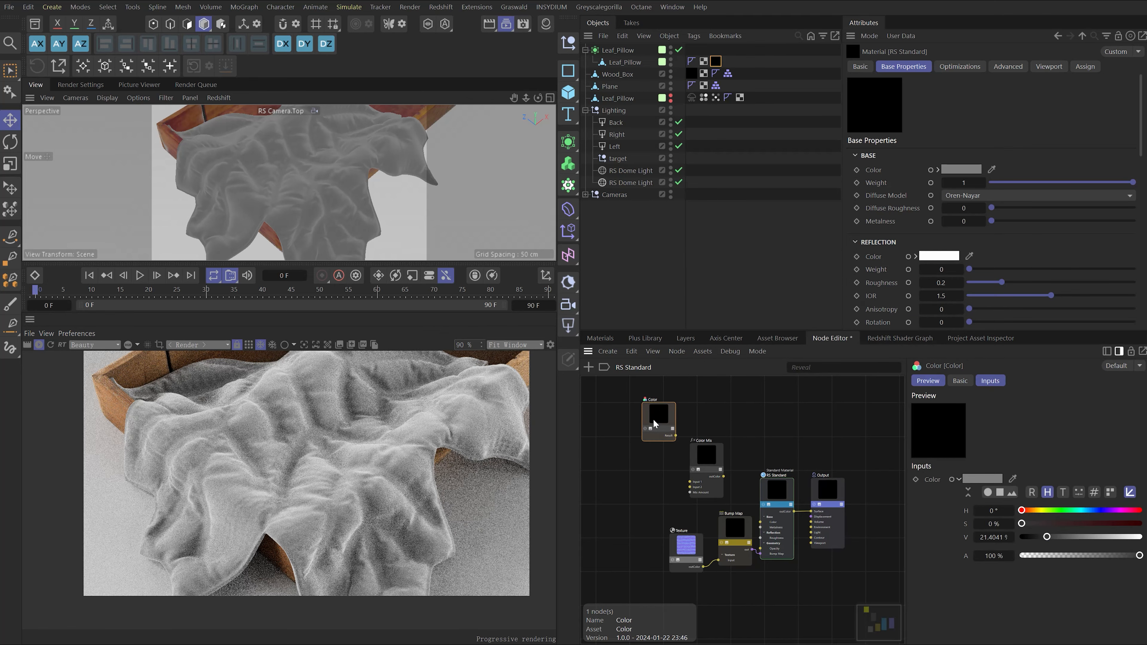
pyautogui.moveTo(653, 419); pyautogui.dragTo(628, 446)
pyautogui.scroll(3, 647, 464)
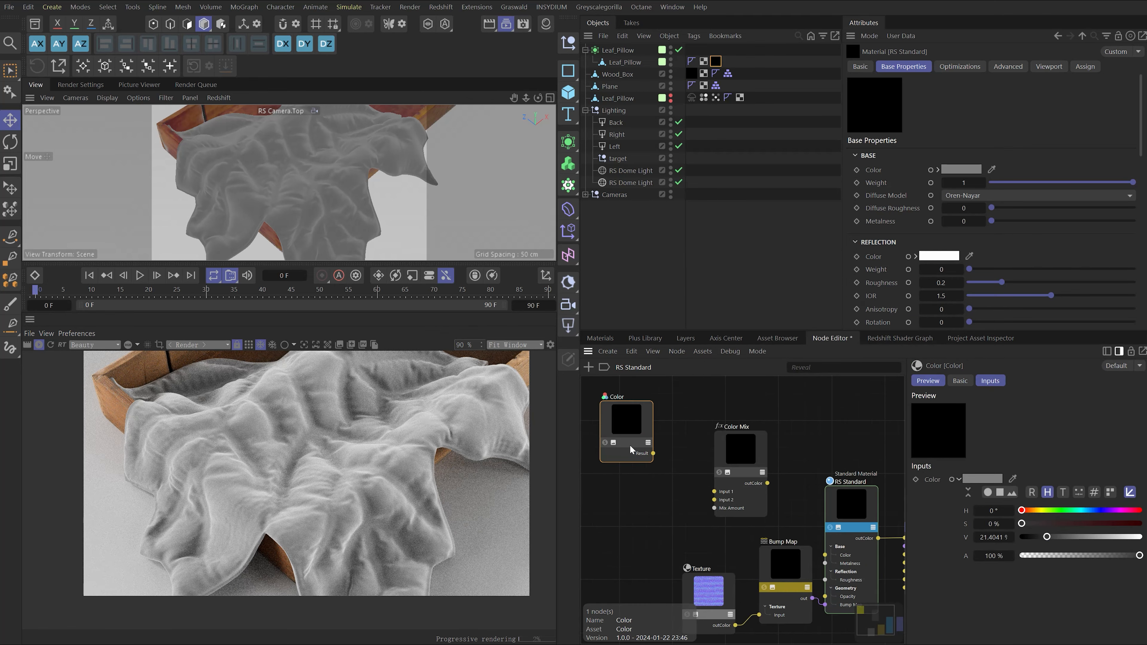
# - Duplicate the Color node, wire both copies into Color Mix Input 1 and Input 2, and connect the mix to RS Standard's base color
pyautogui.hotkey('ctrl', 'v')
pyautogui.moveTo(653, 453); pyautogui.dragTo(721, 492)
pyautogui.moveTo(668, 536); pyautogui.dragTo(725, 501)
pyautogui.moveTo(642, 506); pyautogui.dragTo(616, 492)
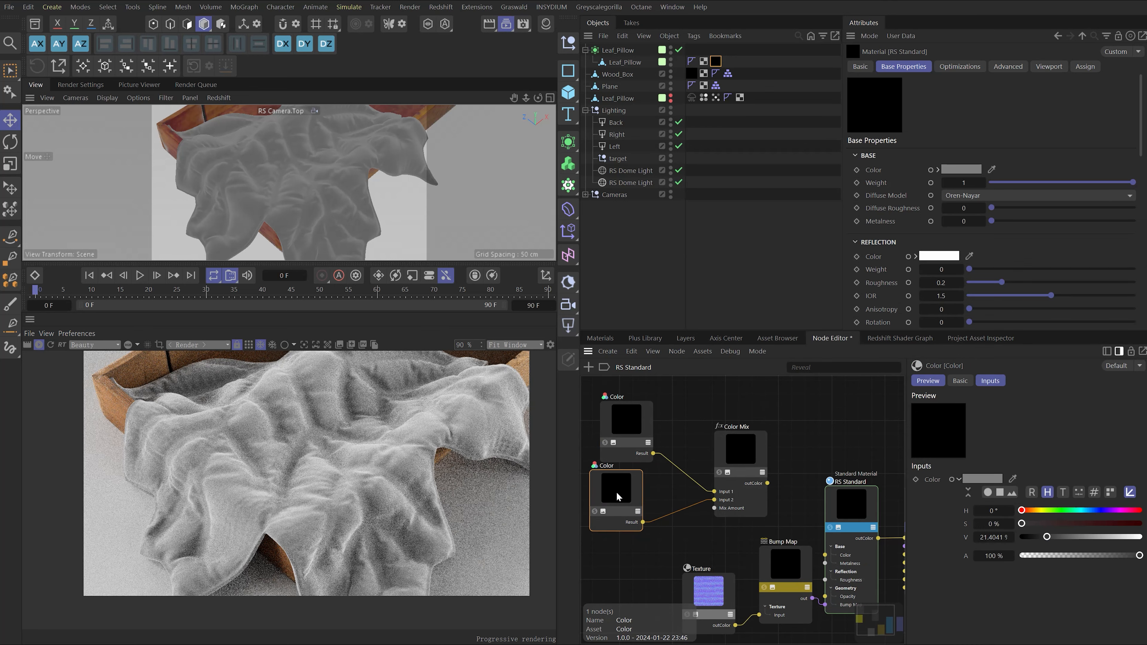
pyautogui.moveTo(767, 483); pyautogui.dragTo(825, 555)
# - Add a second Texture node and place it below the two Color nodes
pyautogui.doubleClick(708, 537)
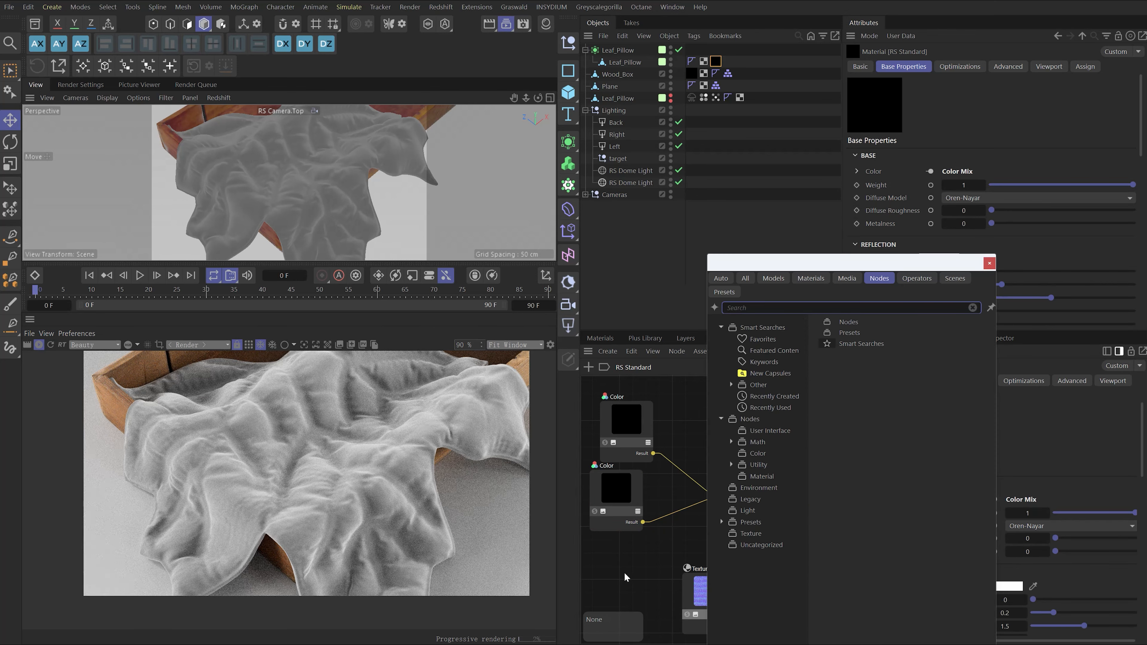
pyautogui.write('tex')
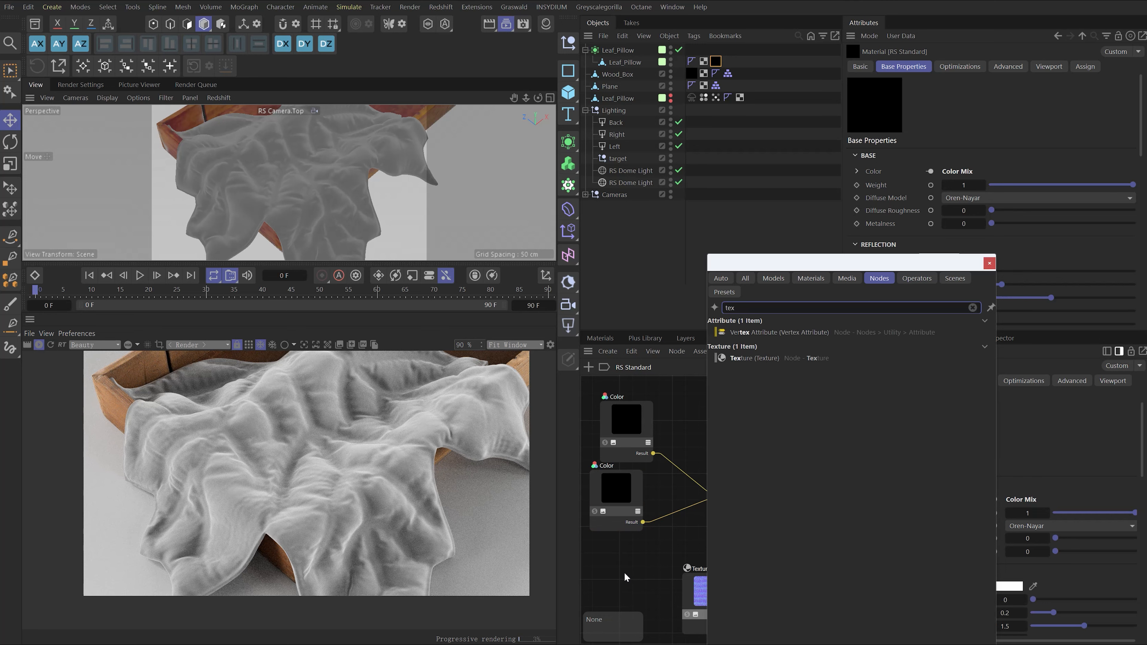
pyautogui.click(751, 359)
pyautogui.moveTo(698, 556); pyautogui.dragTo(615, 574)
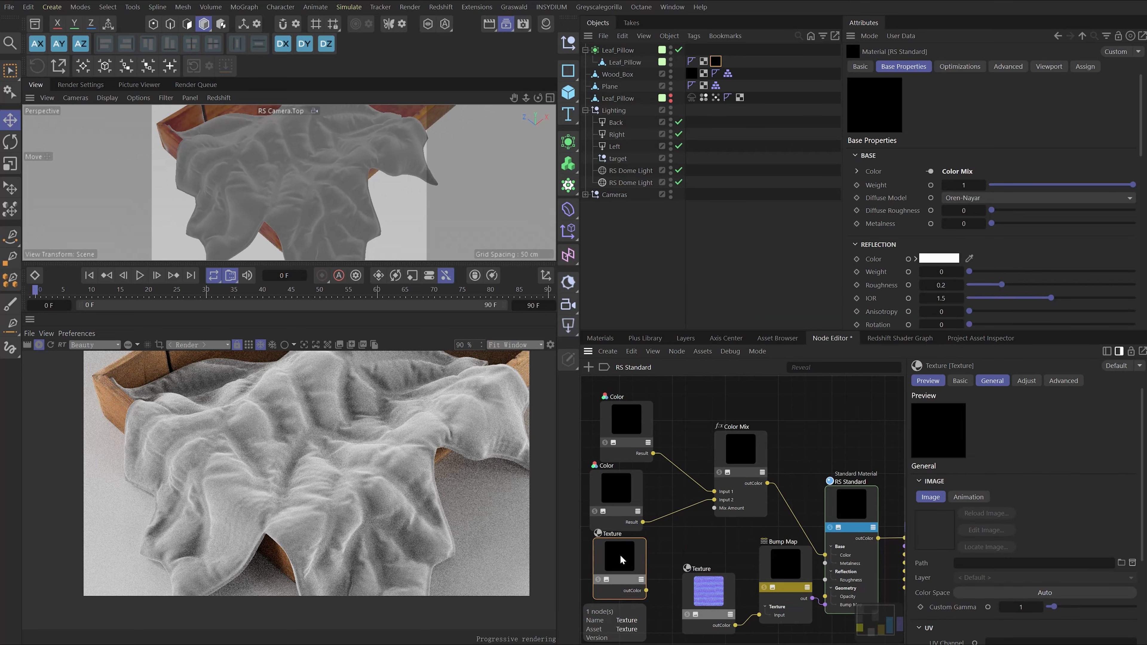
# - Connect the new Texture node to Color Mix's Mix Amount and load GSG_SI_Crust_35.jpg into it
pyautogui.moveTo(794, 644)
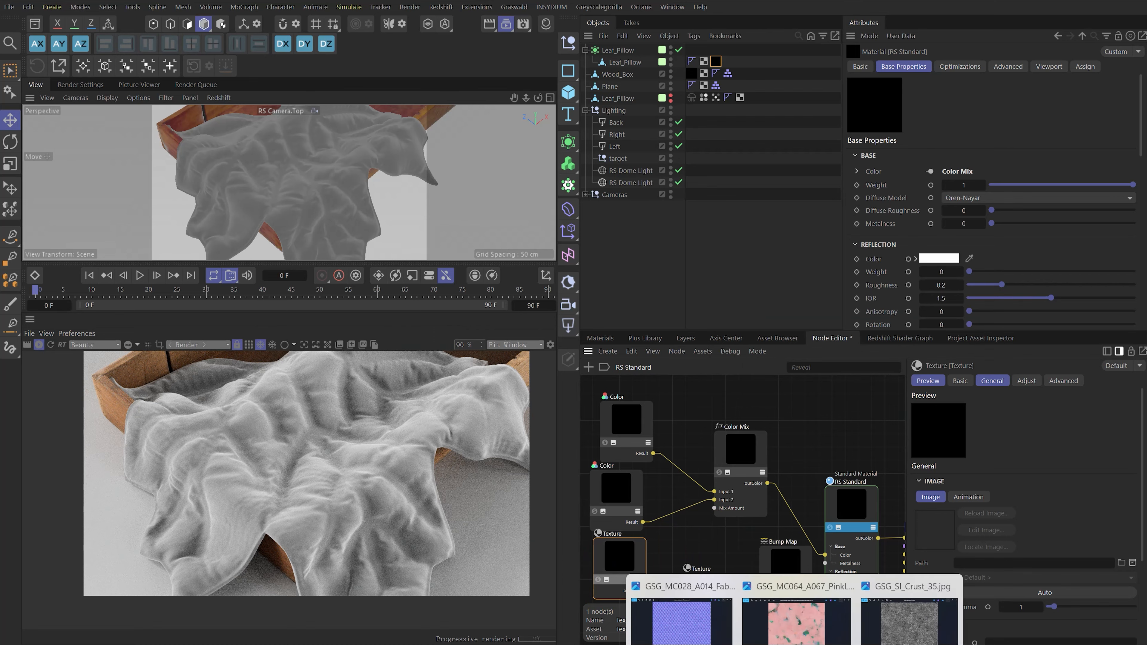
pyautogui.click(907, 616)
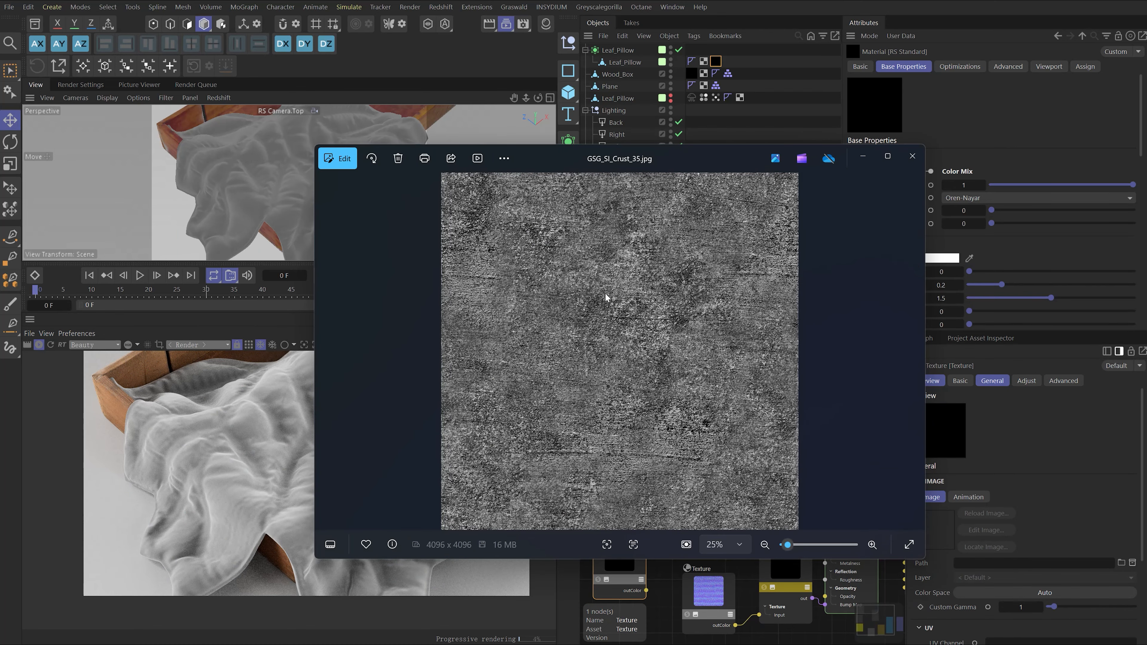
pyautogui.click(862, 156)
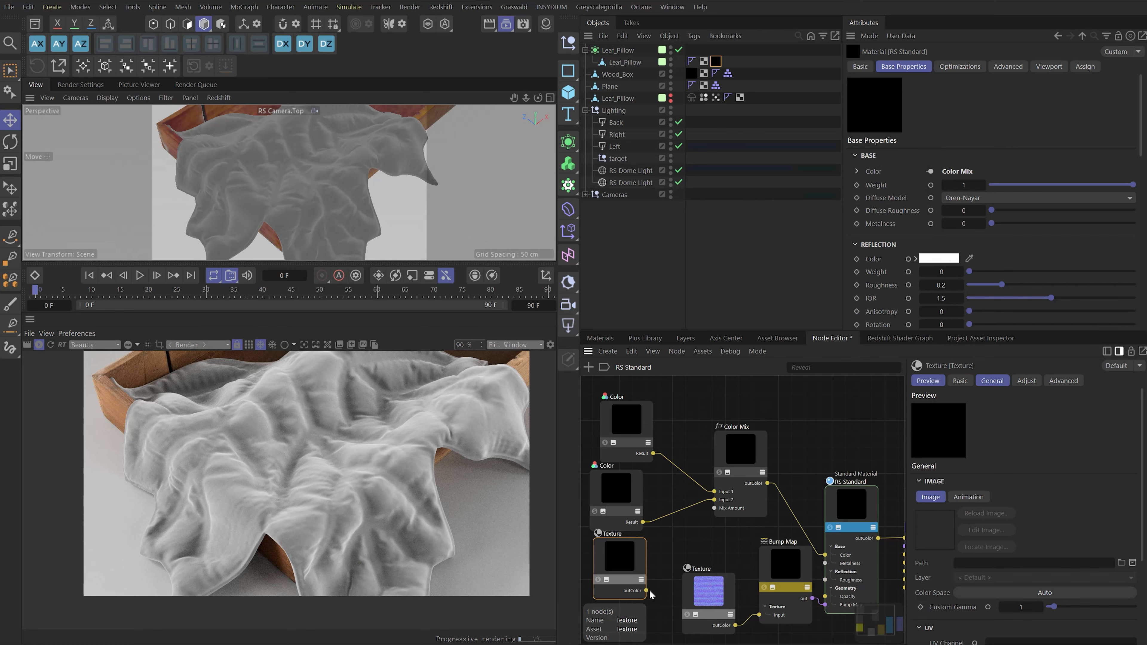
pyautogui.moveTo(646, 590); pyautogui.dragTo(715, 508)
pyautogui.click(1122, 563)
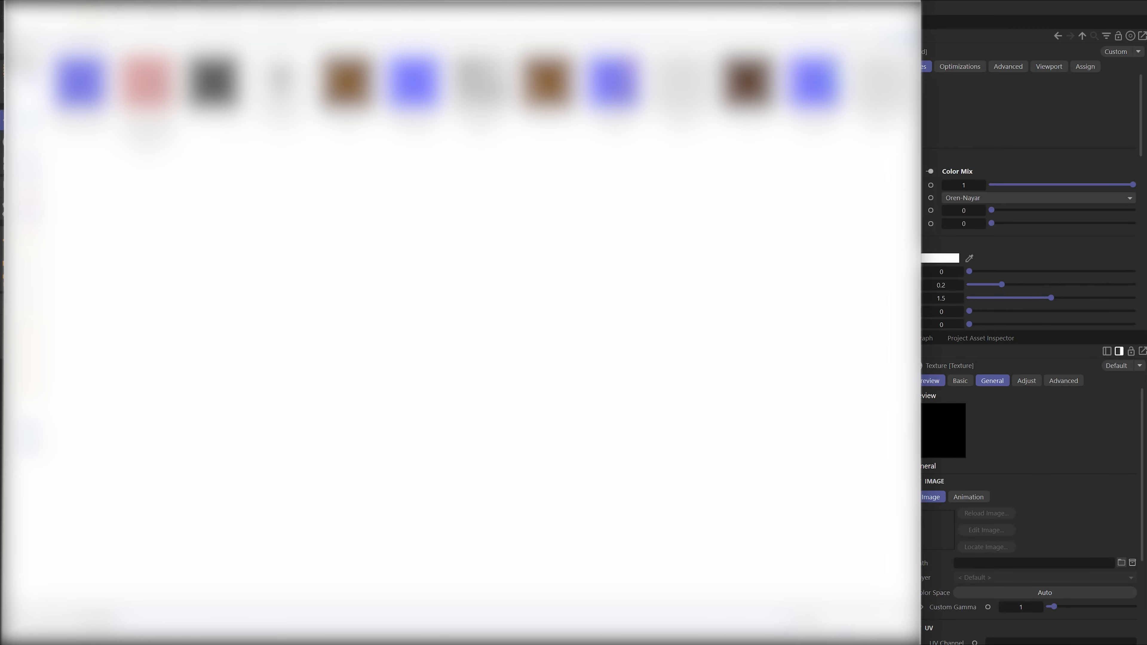
pyautogui.click(827, 636)
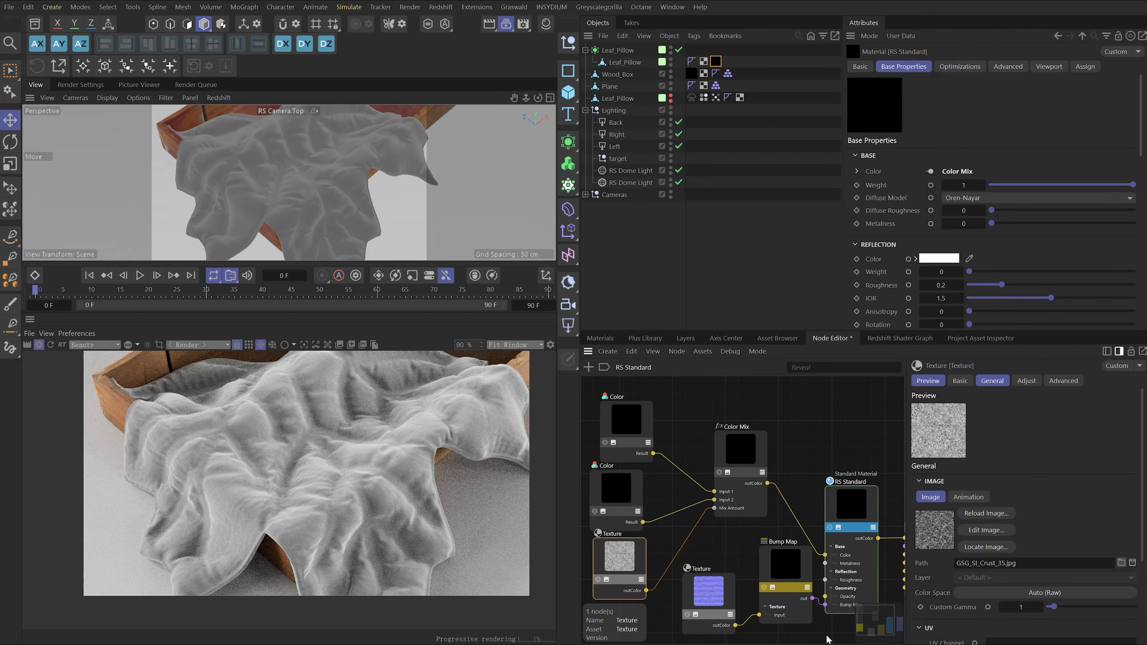
# - Darken the Color node that feeds Color Mix Input 2 to a brightness value of 10%
pyautogui.click(613, 492)
pyautogui.click(996, 480)
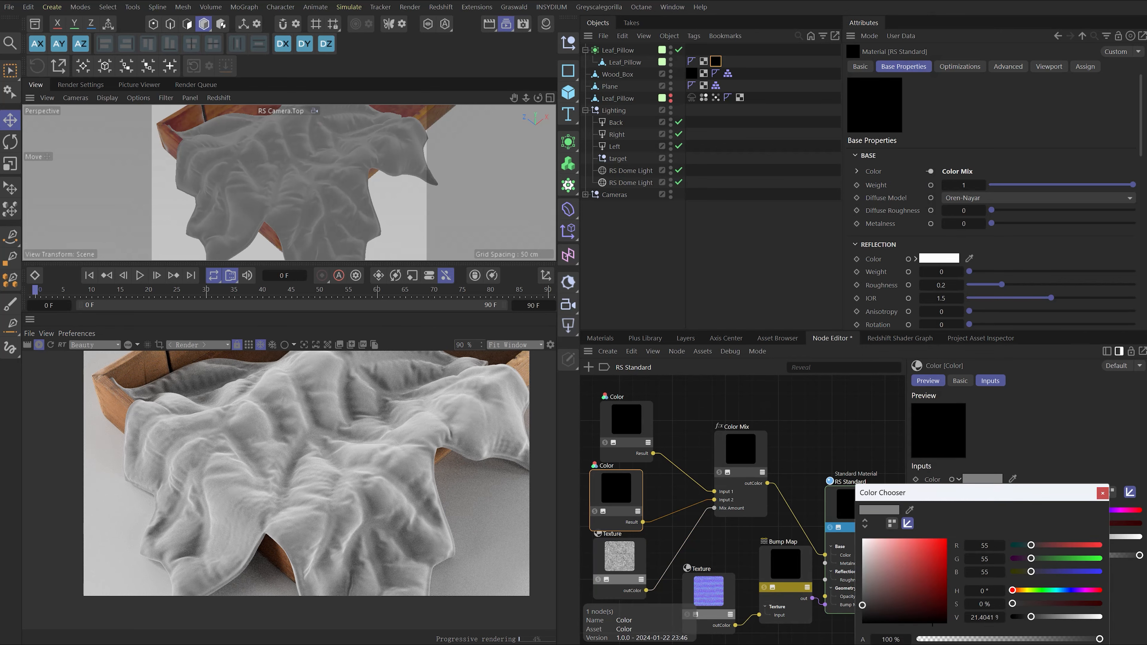
pyautogui.moveTo(1035, 619); pyautogui.dragTo(1023, 619)
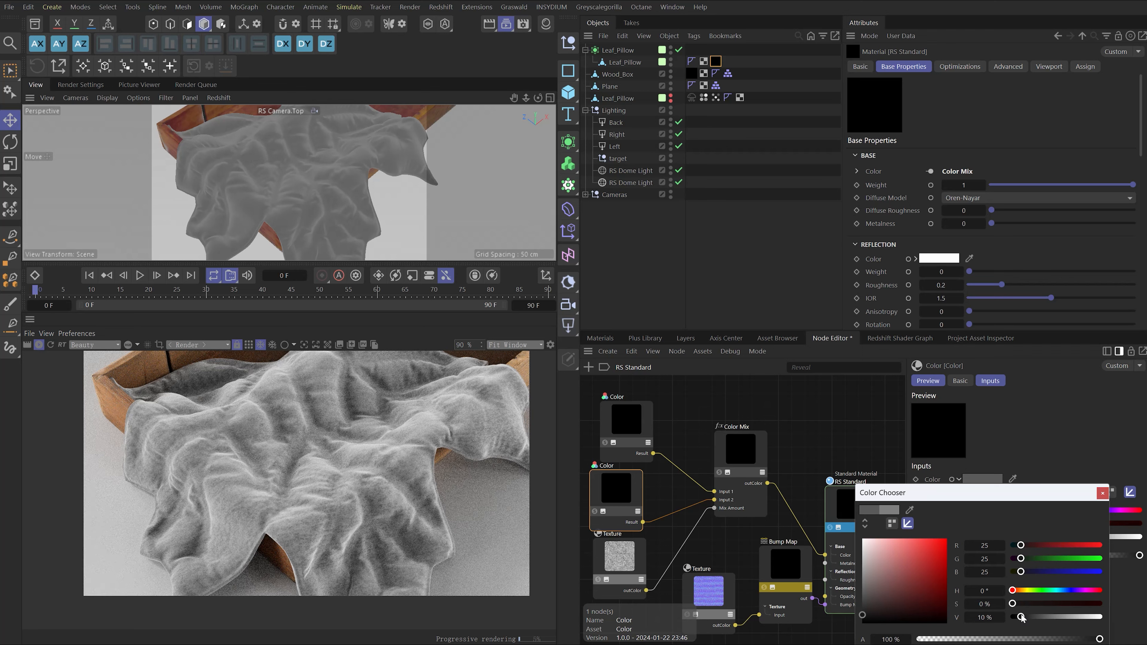
# - Set the UV remap scale of the GSG_SI_Crust_35.jpg mask texture to 3 by 3
pyautogui.click(813, 416)
pyautogui.scroll(2, 312, 471)
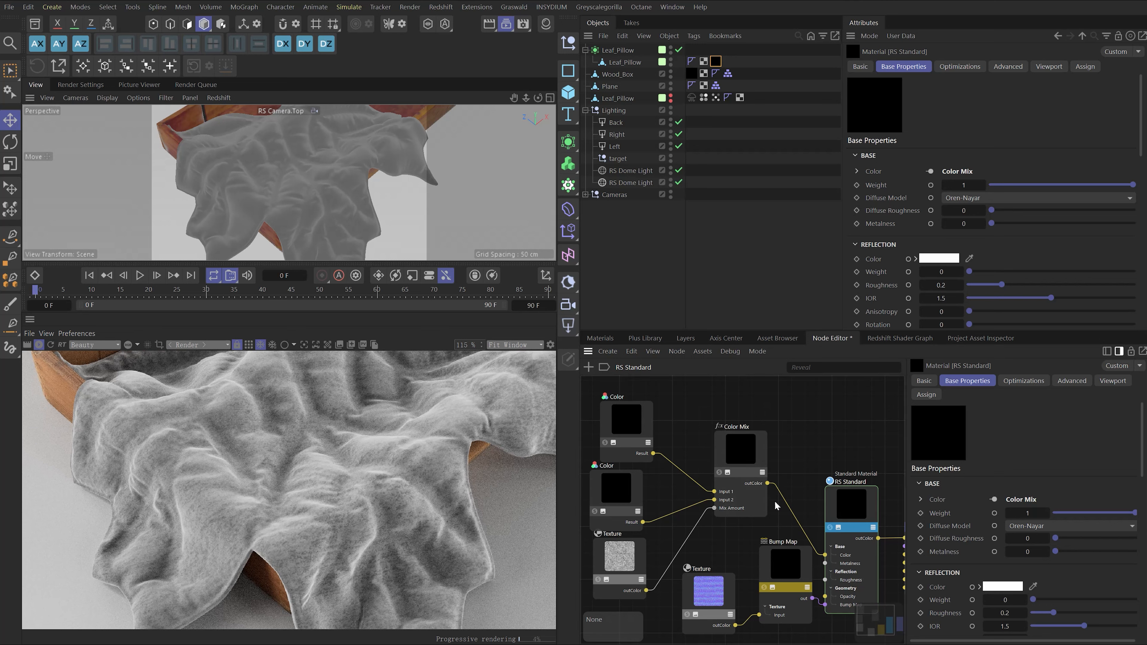
pyautogui.click(632, 566)
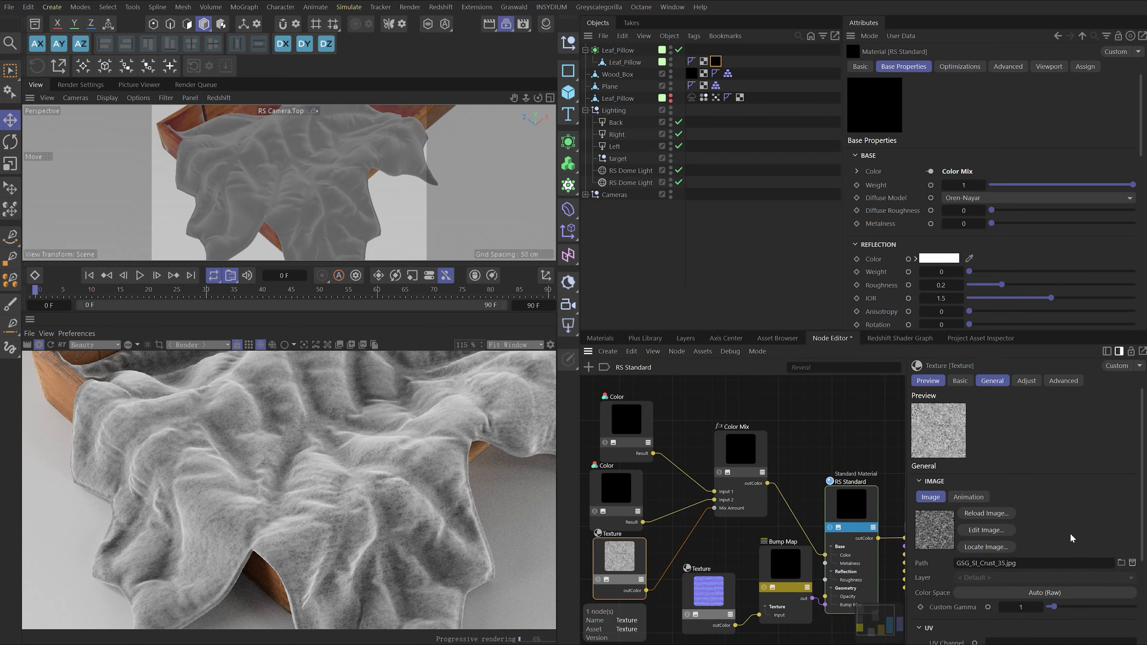
pyautogui.scroll(-3, 1071, 535)
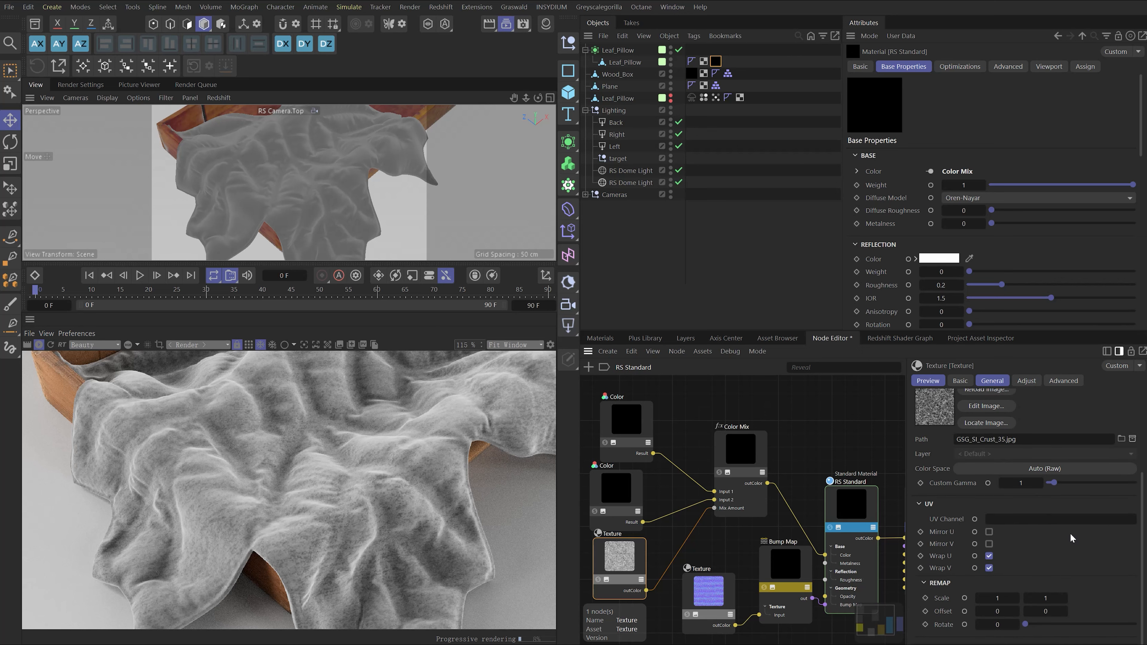
pyautogui.click(997, 599)
pyautogui.write('3')
pyautogui.press('Tab')
pyautogui.write('3')
pyautogui.press('Return')
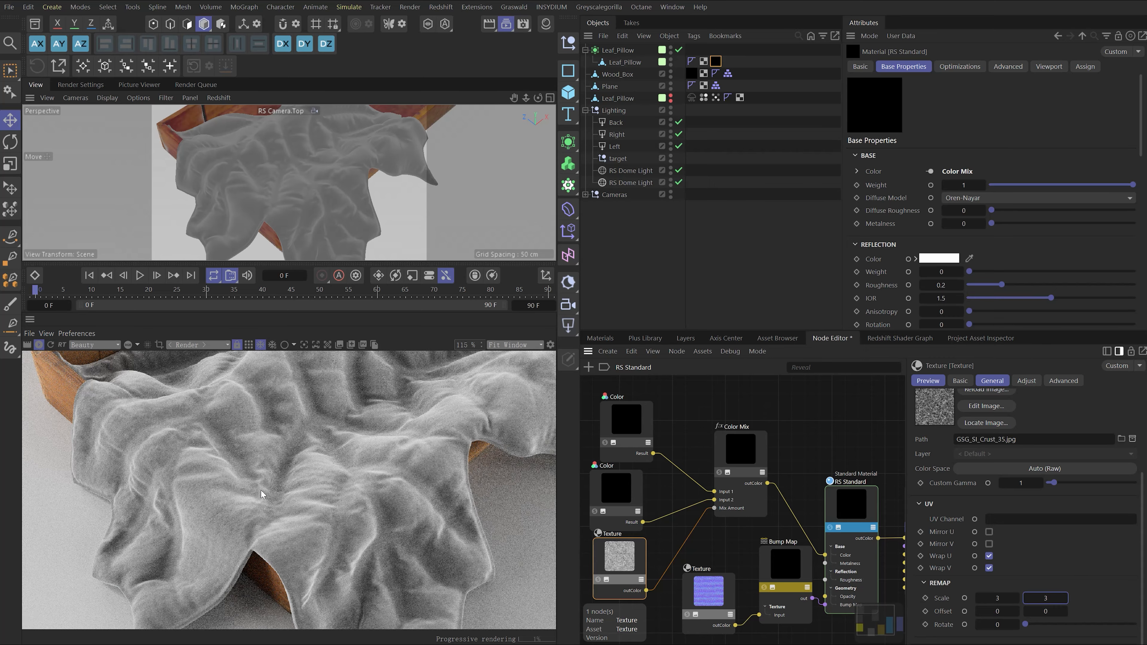
pyautogui.scroll(-3, 261, 490)
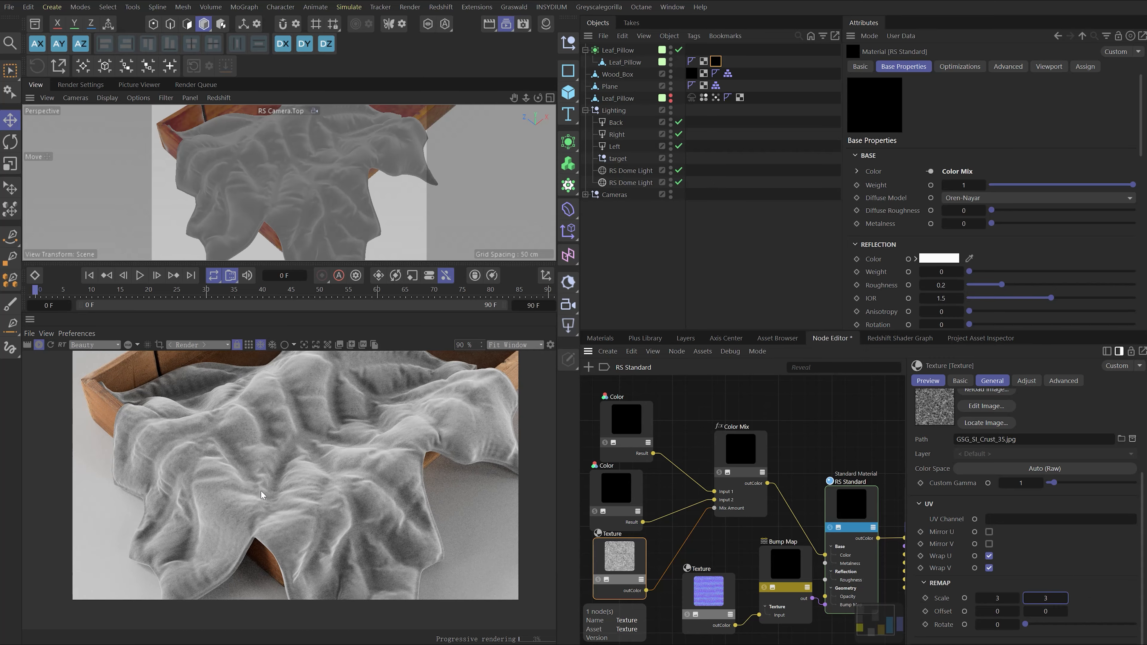
pyautogui.scroll(-1, 335, 521)
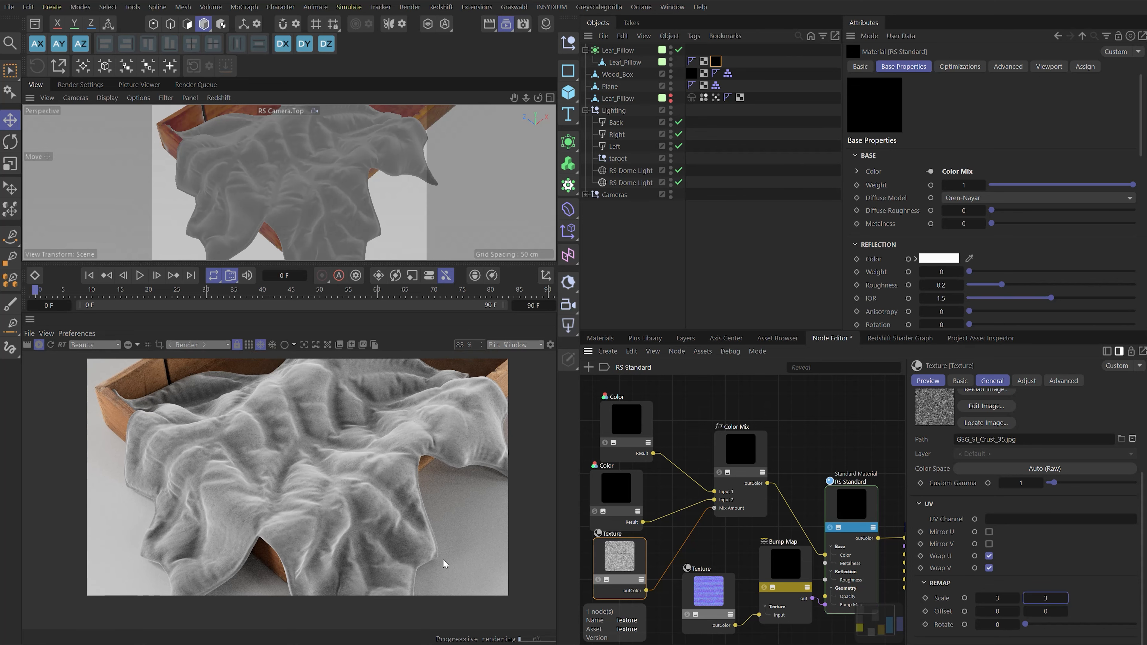
# - Add a Ramp node and insert it between the mask Texture and Color Mix's Mix Amount
pyautogui.doubleClick(661, 543)
pyautogui.write('ramp')
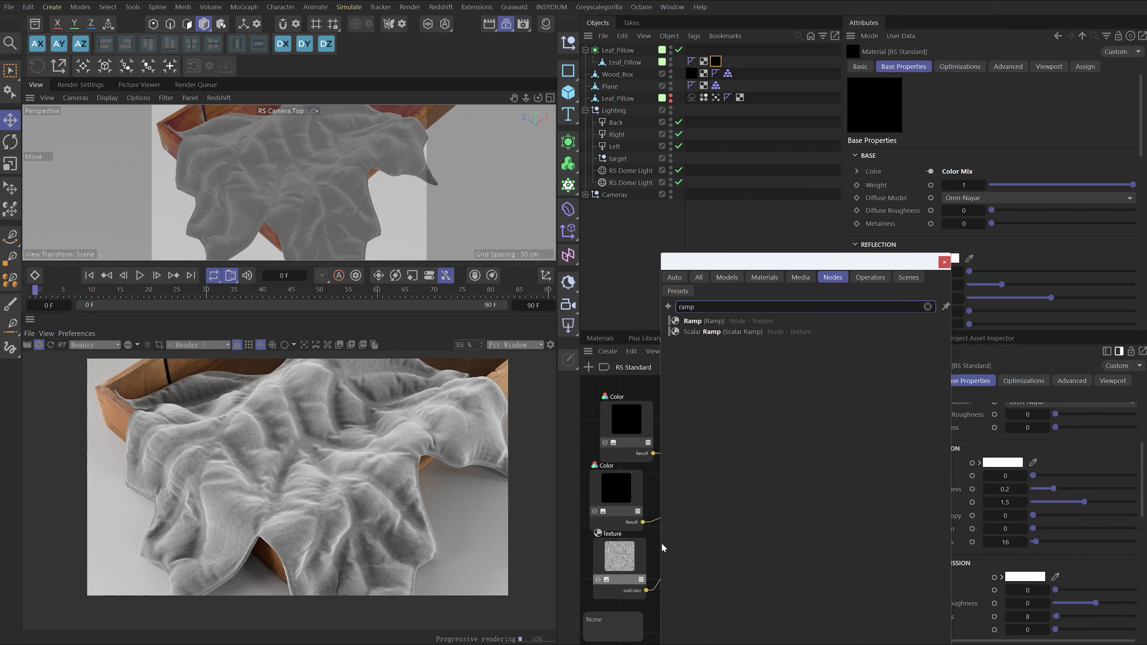
pyautogui.moveTo(767, 318); pyautogui.dragTo(678, 552)
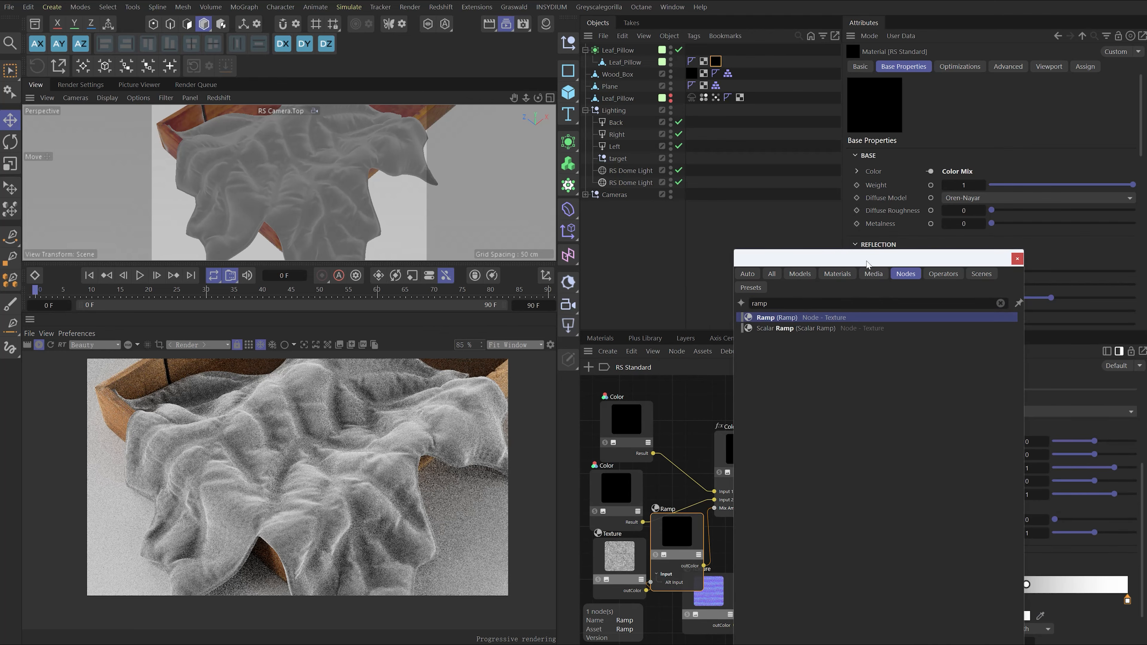
pyautogui.click(1017, 258)
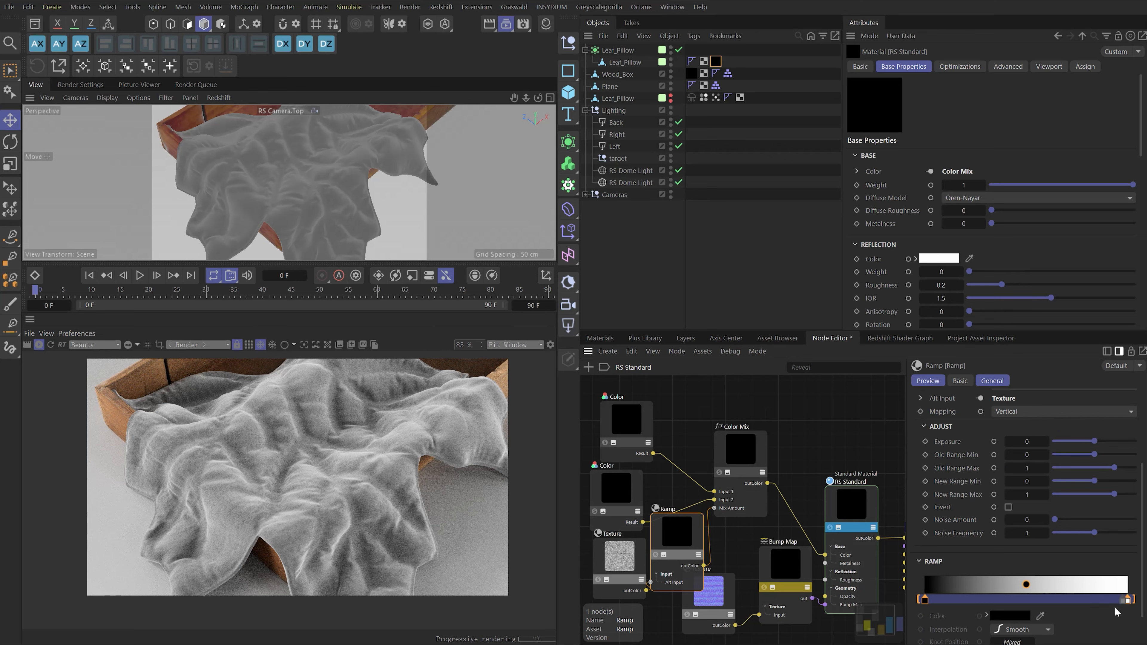
# - Darken the Ramp's white end knot to a light gray to soften the mask
pyautogui.doubleClick(1126, 601)
pyautogui.moveTo(1090, 639); pyautogui.dragTo(1030, 636)
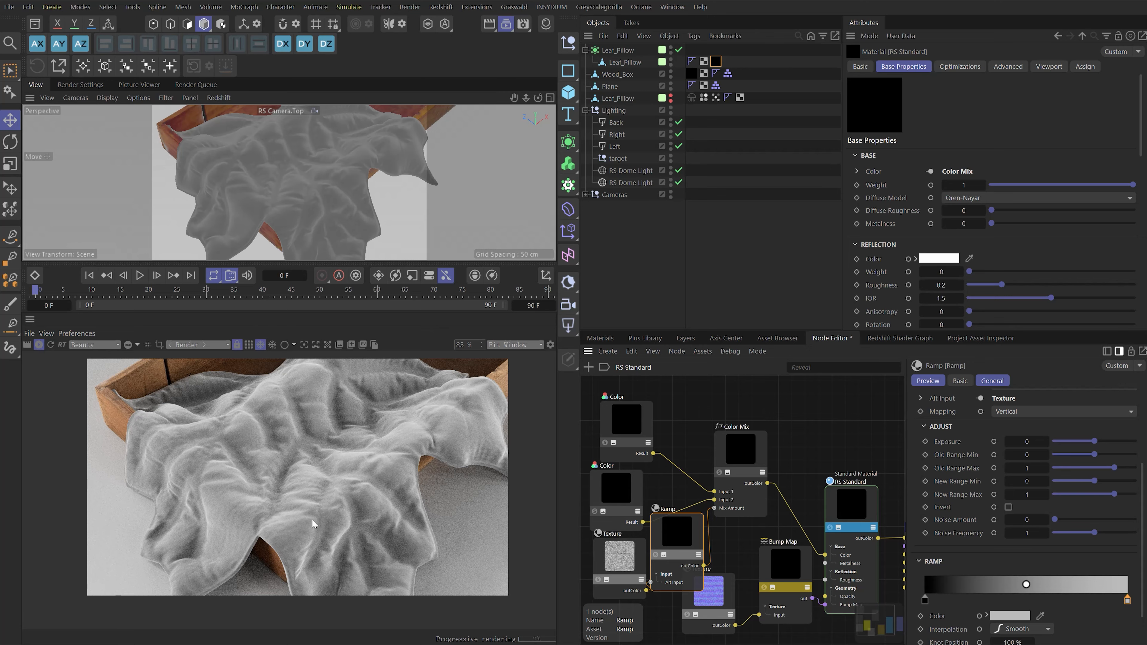
pyautogui.scroll(2, 314, 524)
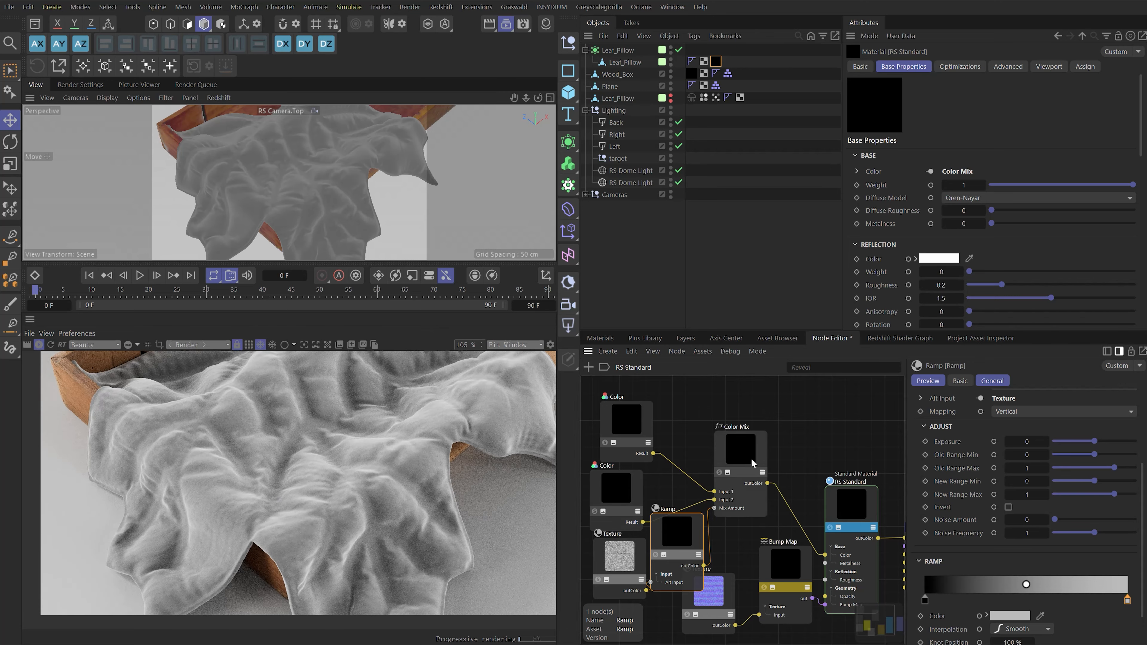
# - Shift Color Mix and its Input 2 Color node for space, and set that color's brightness value to 5%
pyautogui.moveTo(720, 454); pyautogui.dragTo(761, 438)
pyautogui.moveTo(611, 491); pyautogui.dragTo(639, 484)
pyautogui.moveTo(1033, 537); pyautogui.dragTo(1028, 540)
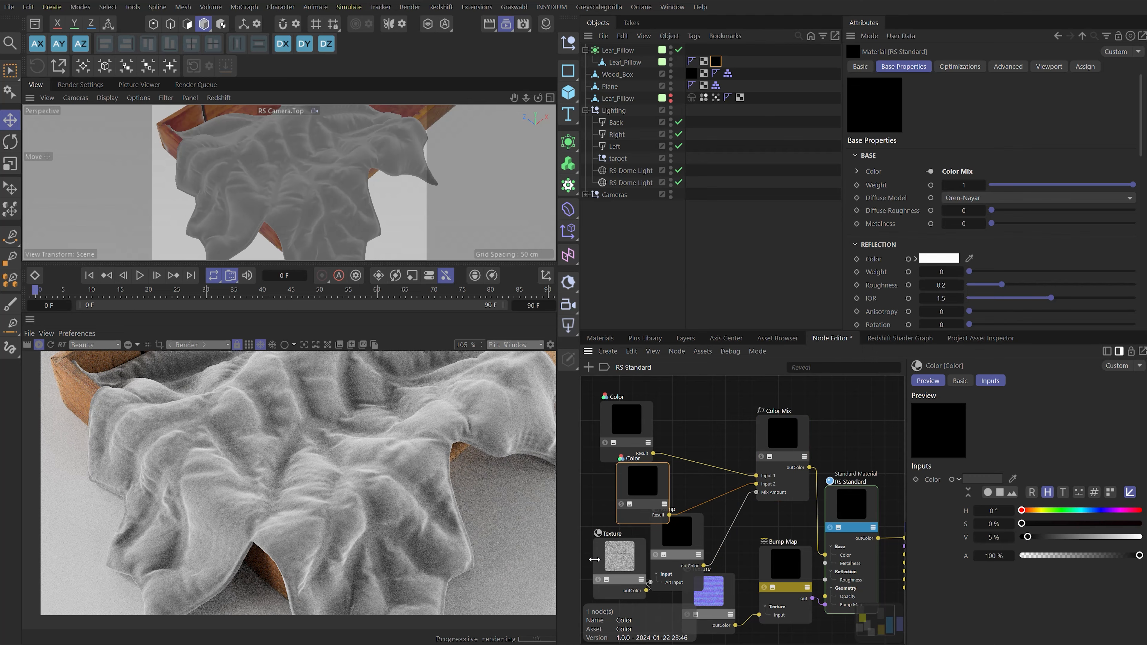
# - Set the brightness value of the Color node feeding Color Mix Input 1 to 15% and move the node closer to Color Mix
pyautogui.click(623, 410)
pyautogui.moveTo(1050, 540); pyautogui.dragTo(1039, 538)
pyautogui.scroll(-2, 282, 511)
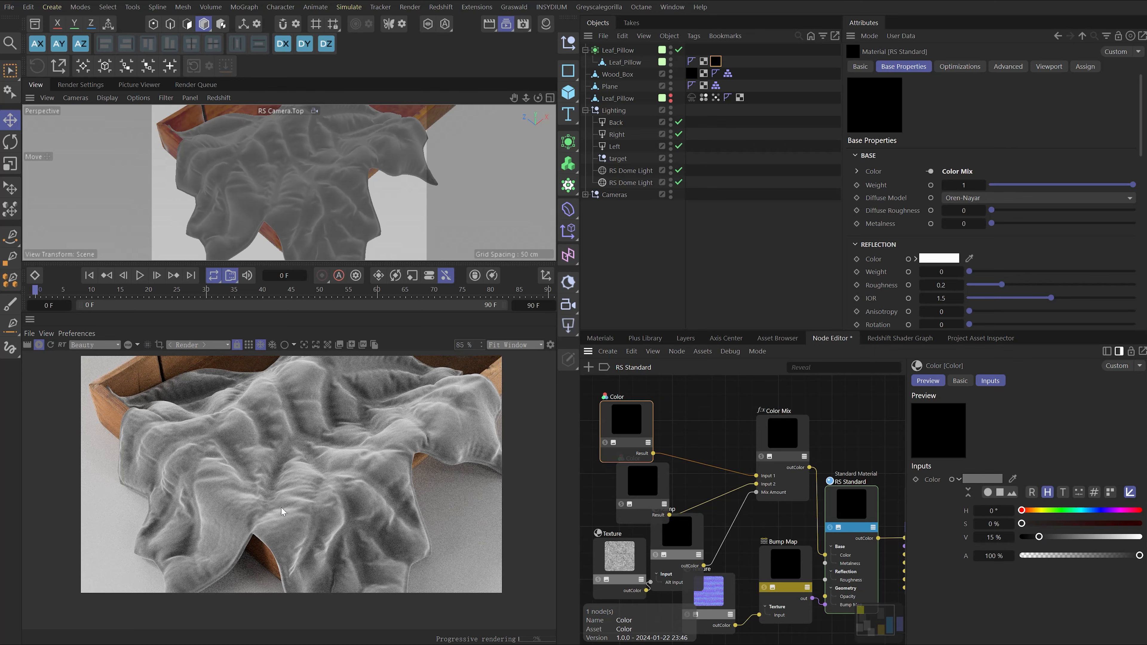
pyautogui.scroll(1, 281, 511)
pyautogui.moveTo(625, 447); pyautogui.dragTo(663, 455)
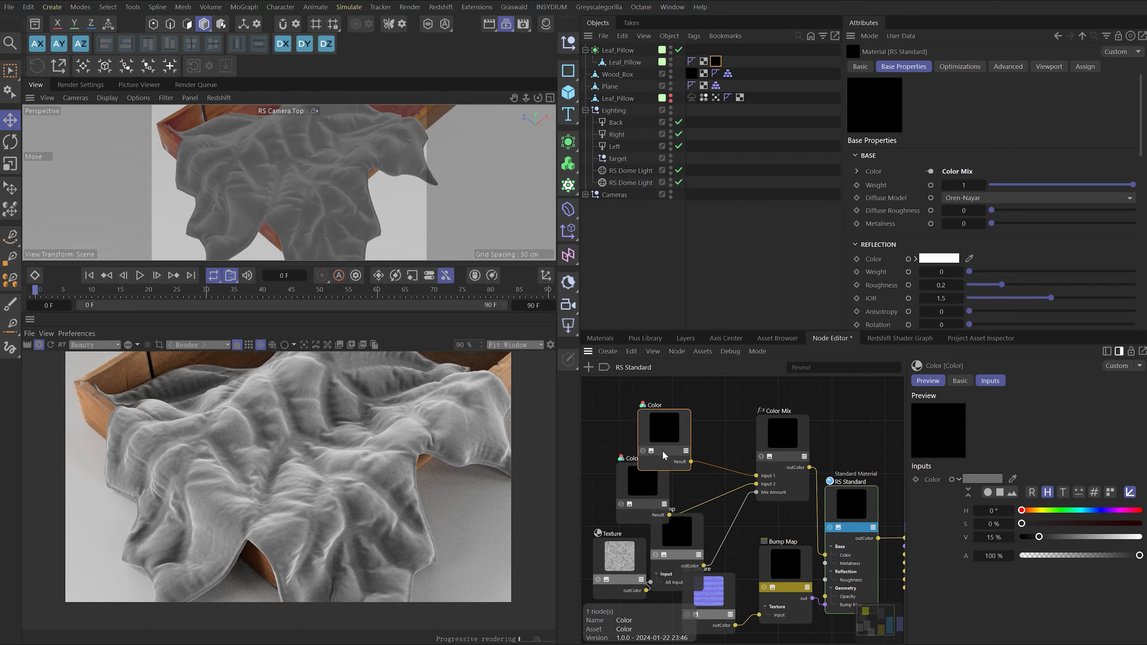
# - Disconnect both Color nodes from Color Mix and move them aside above it
pyautogui.scroll(-3, 662, 486)
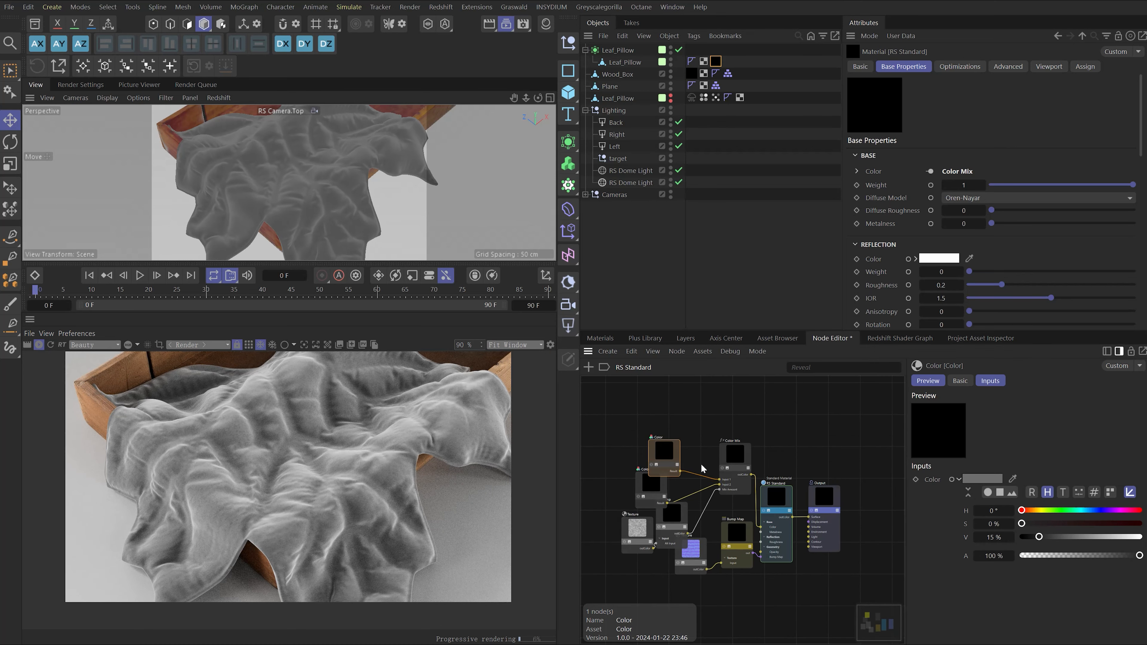
pyautogui.doubleClick(698, 475)
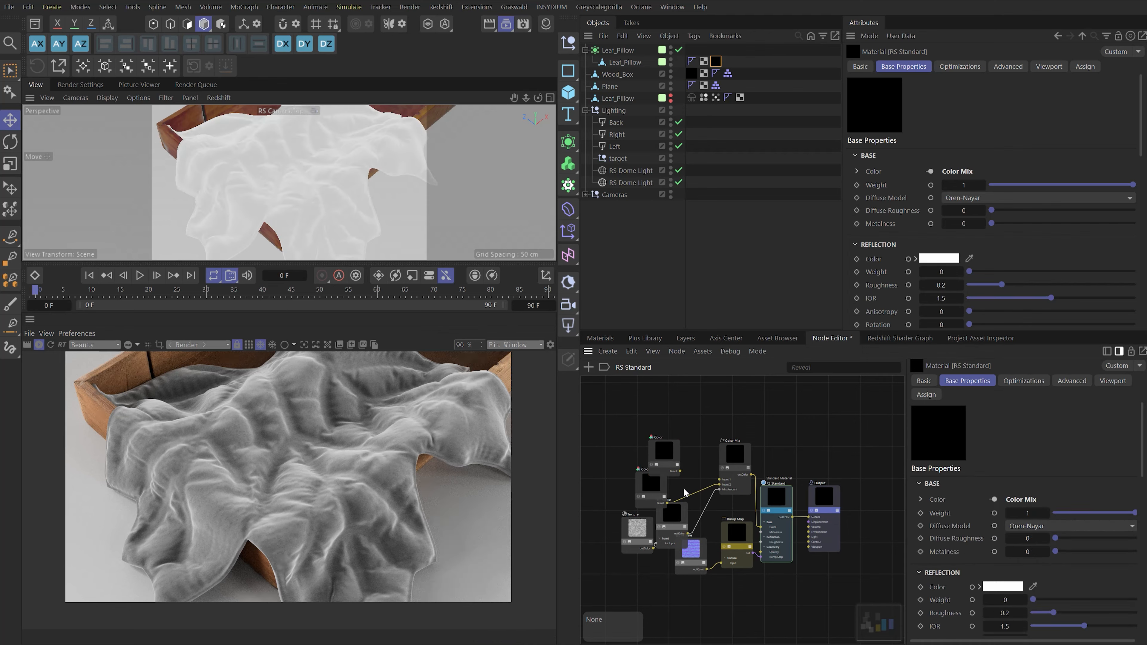
pyautogui.doubleClick(689, 495)
pyautogui.moveTo(658, 464); pyautogui.dragTo(784, 425)
pyautogui.moveTo(668, 476); pyautogui.dragTo(761, 390)
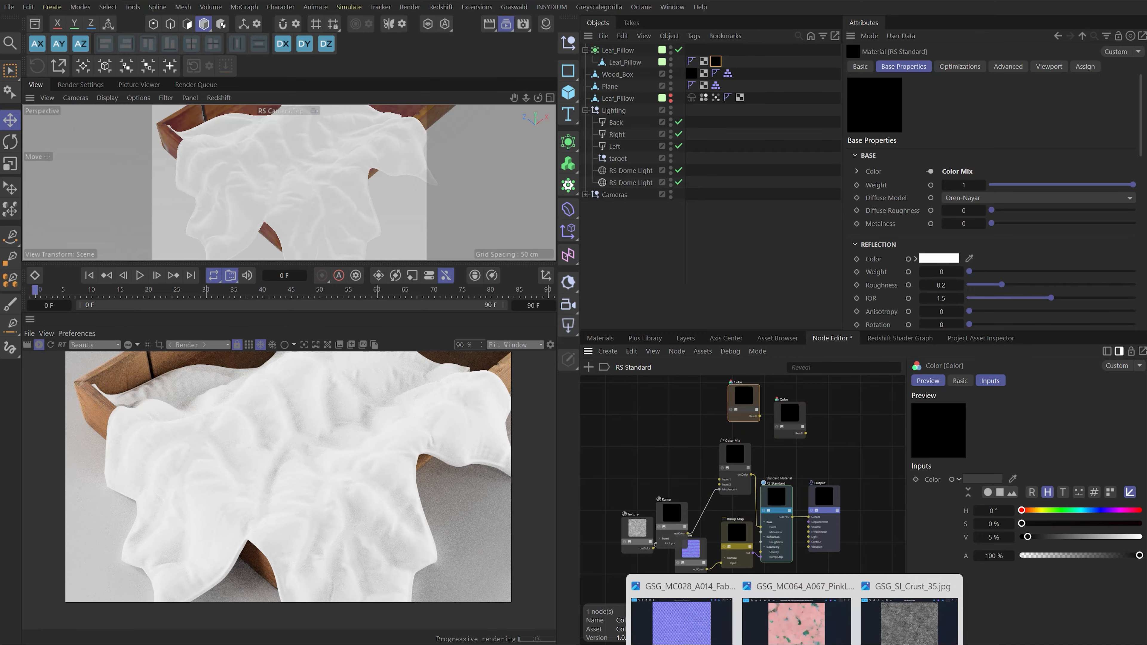
# - View the PinkLayeredAbstractPaint base color image, and add a new Texture node beside Color Mix
pyautogui.click(797, 617)
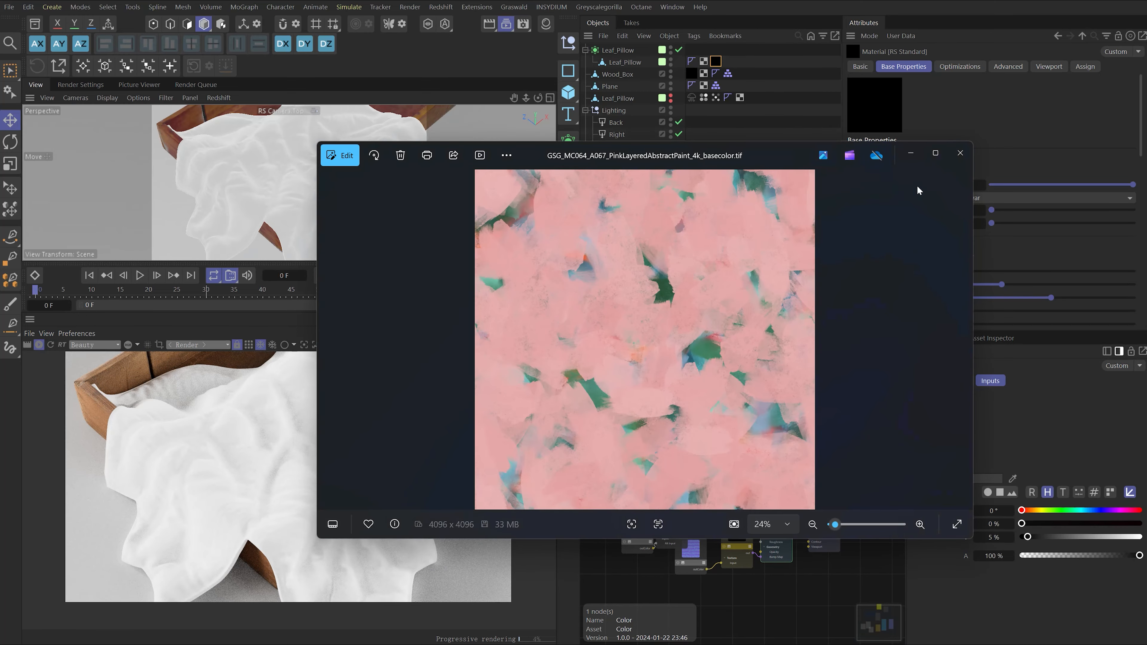
pyautogui.click(919, 159)
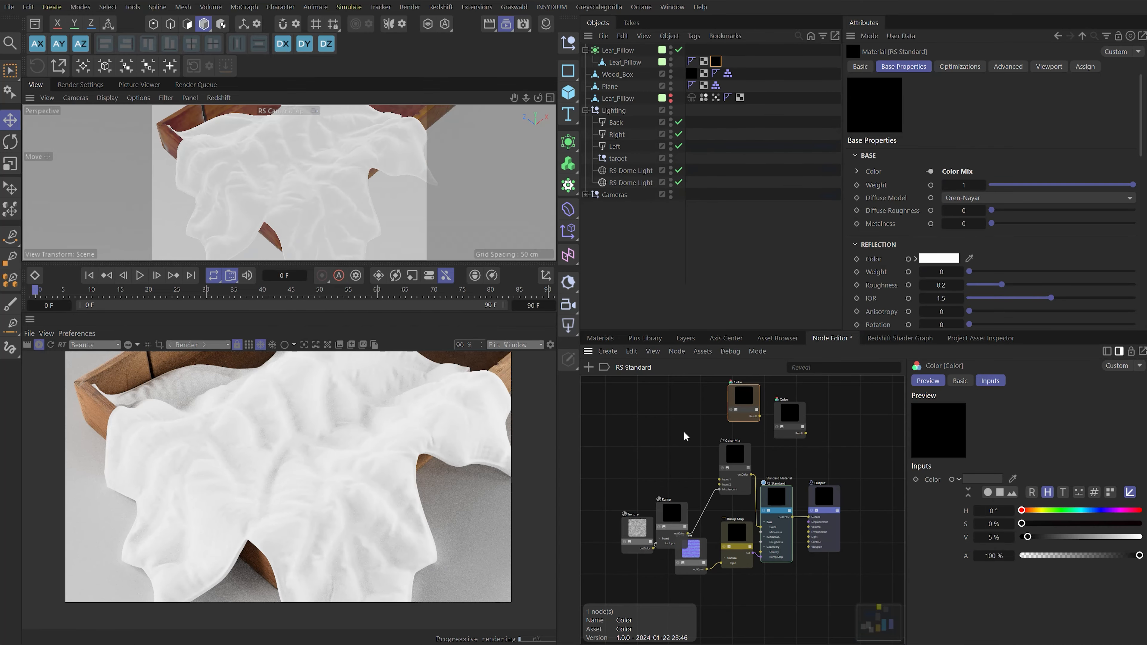
pyautogui.click(673, 446)
pyautogui.hotkey('shift', 'c')
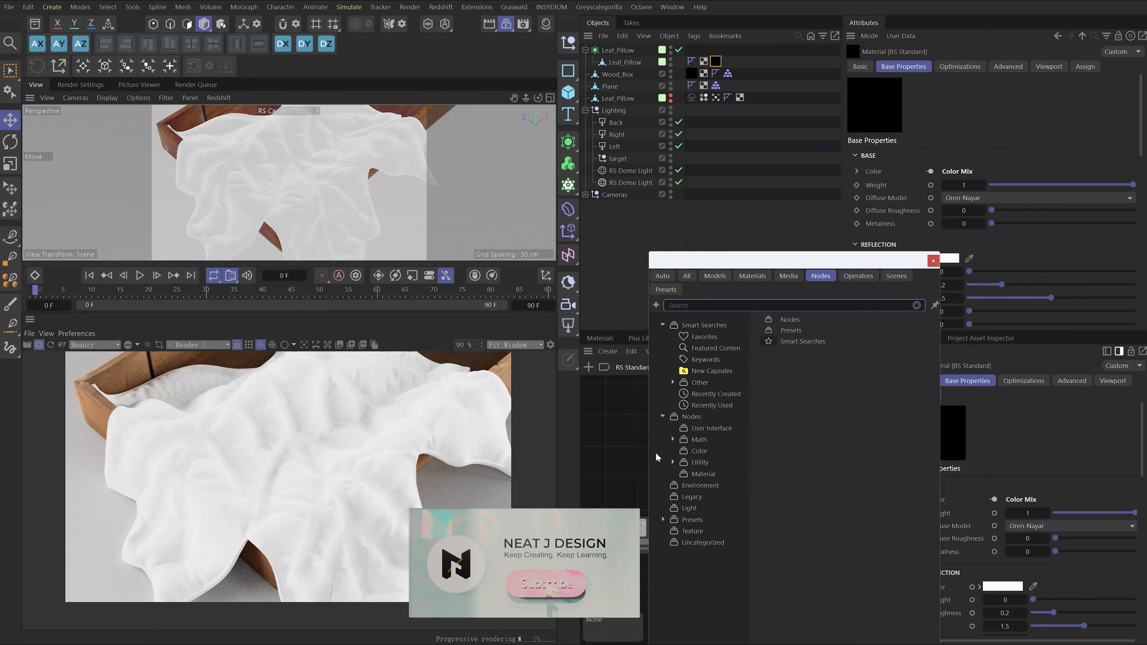
pyautogui.write('tex')
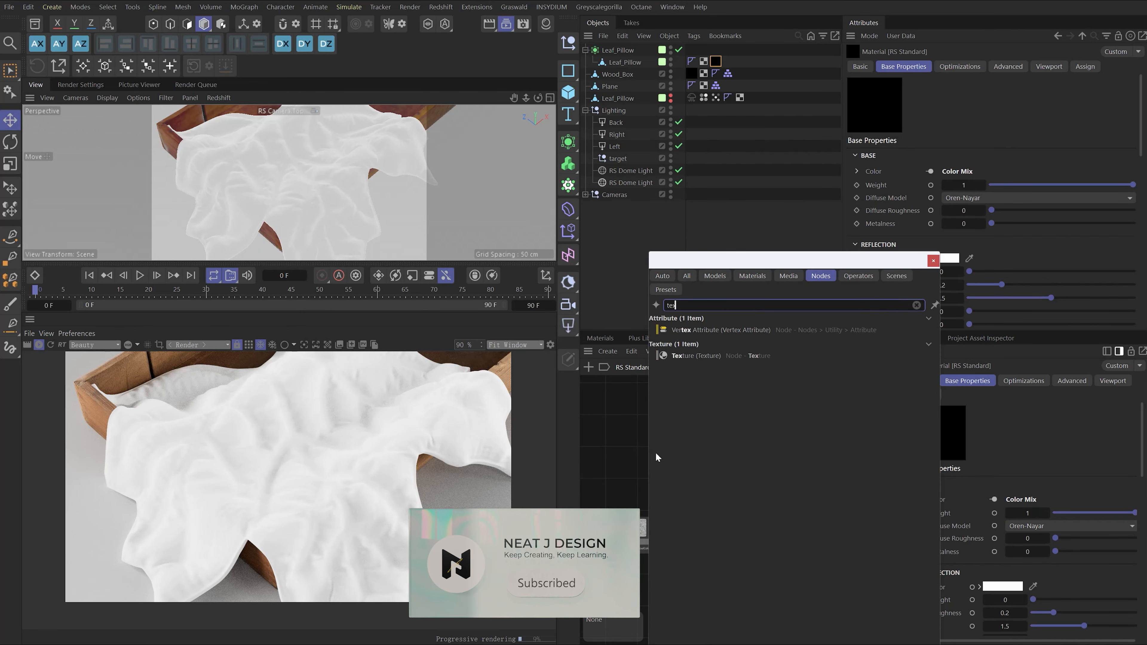
pyautogui.doubleClick(682, 356)
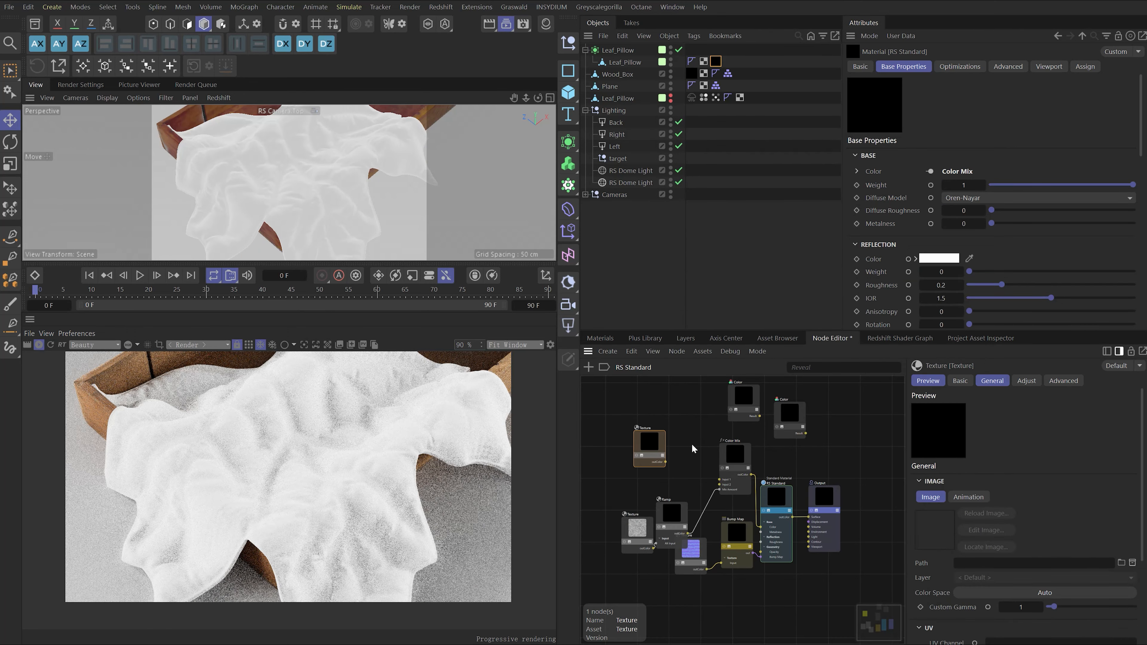
# - Add a Color Correct node and route the new Texture through it into Color Mix Input 1
pyautogui.hotkey('shift', 'c')
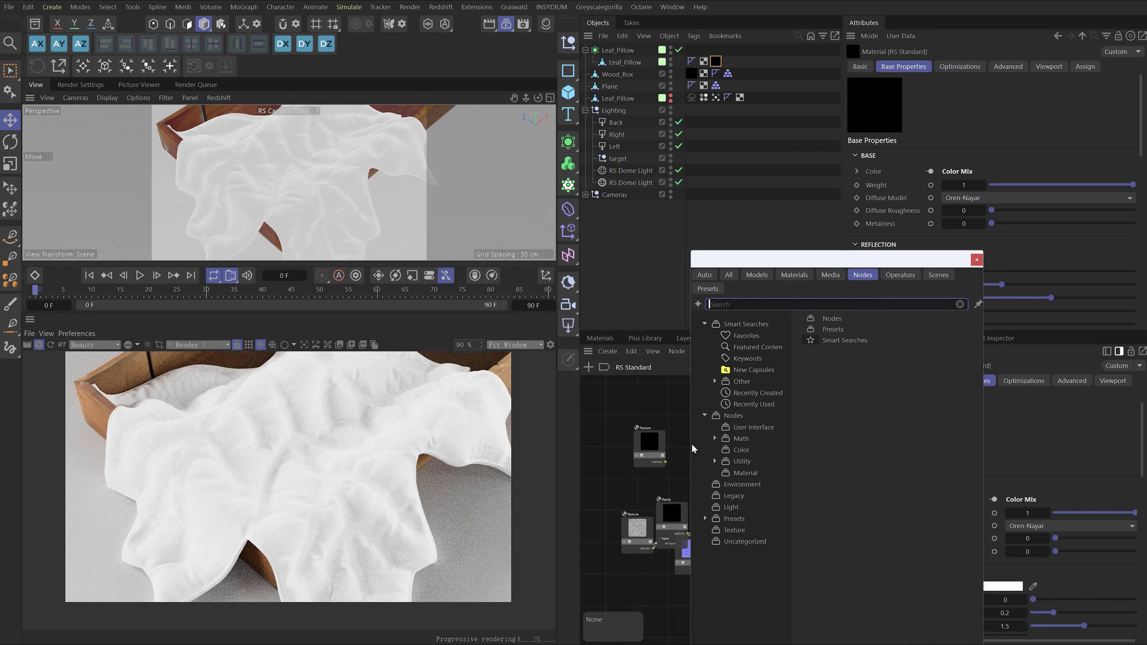
pyautogui.write('color')
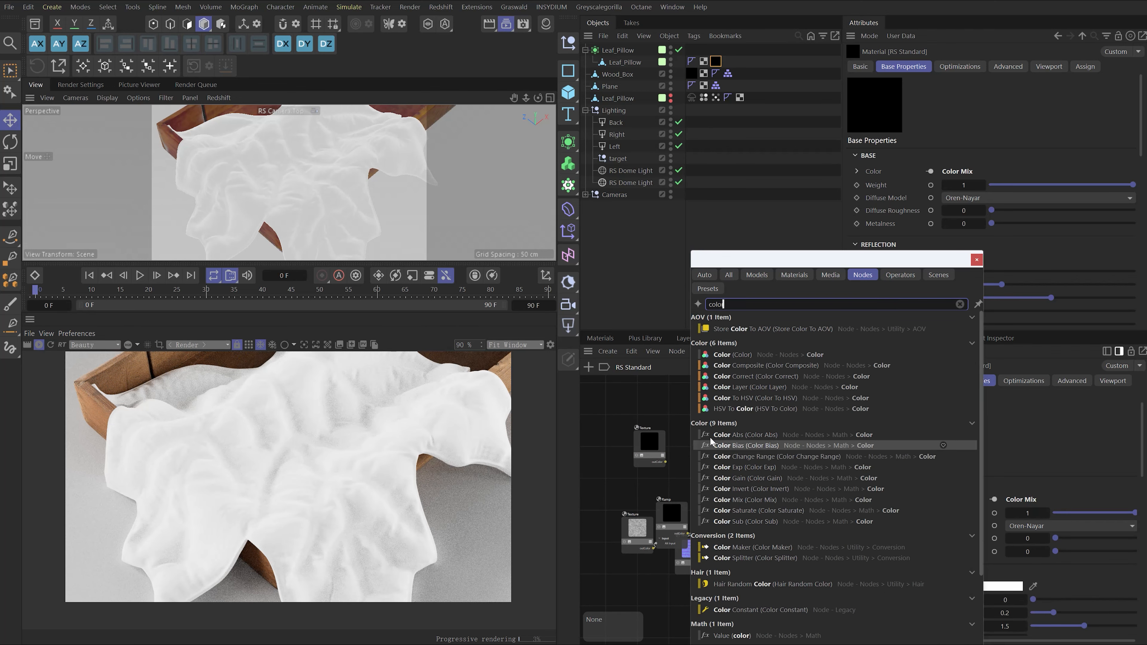
pyautogui.doubleClick(746, 379)
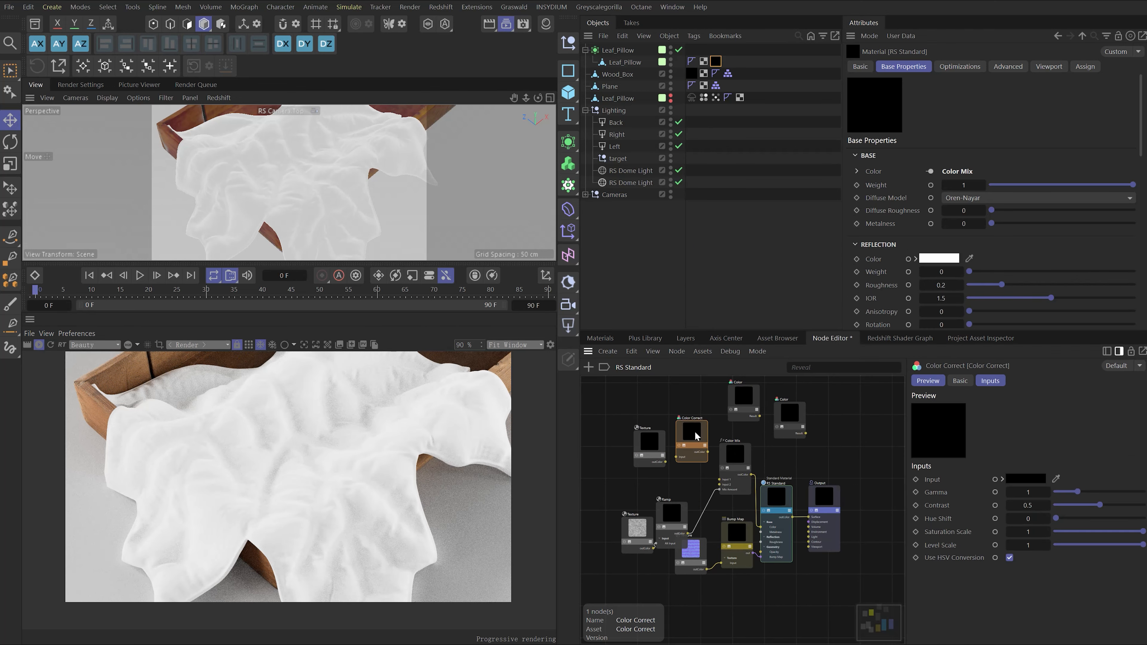
pyautogui.moveTo(665, 462); pyautogui.dragTo(719, 479)
pyautogui.moveTo(650, 443); pyautogui.dragTo(632, 432)
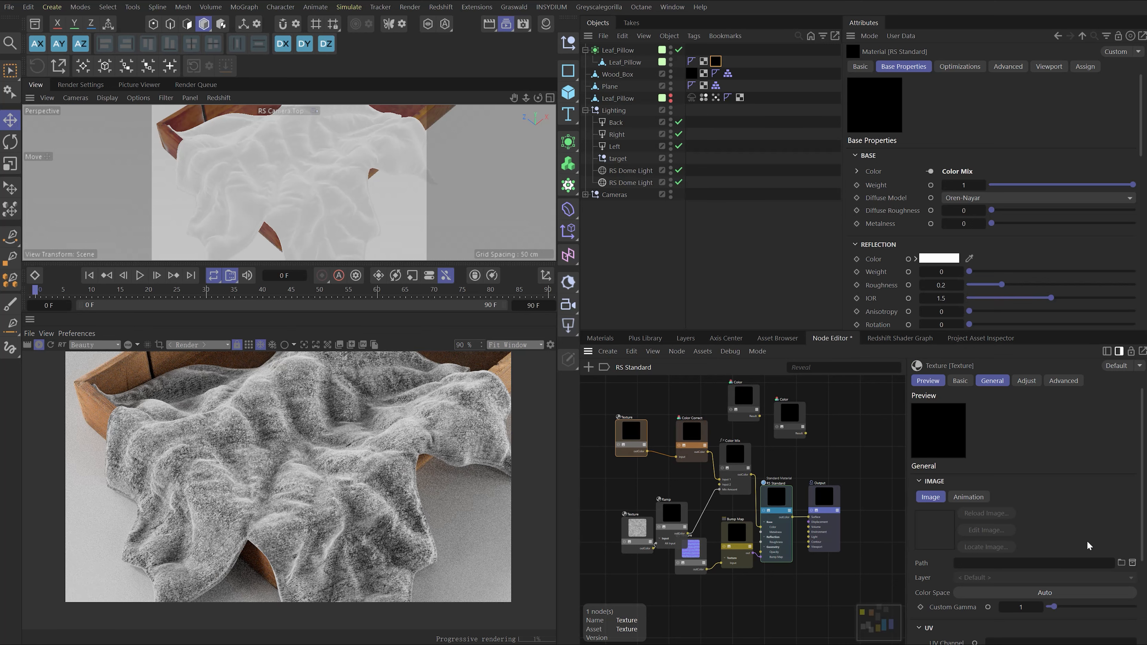
# - Load GSG_MC064_A067_PinkLayeredAbstractPaint_4k_basecolor.tif into the new Texture node
pyautogui.click(1120, 564)
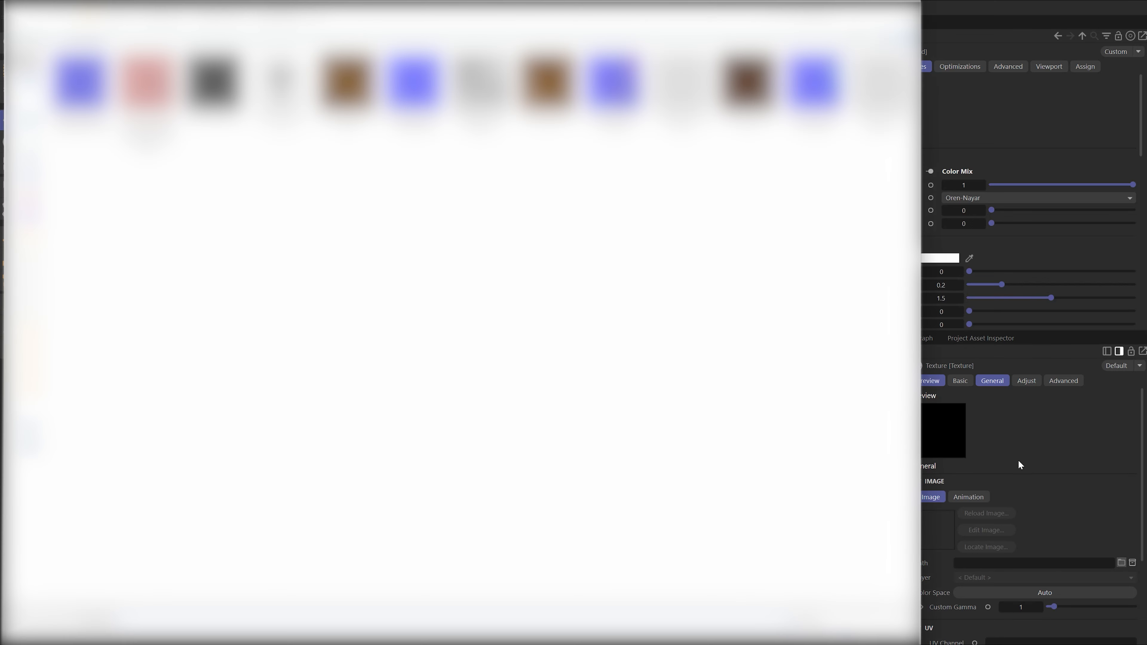
pyautogui.click(147, 91)
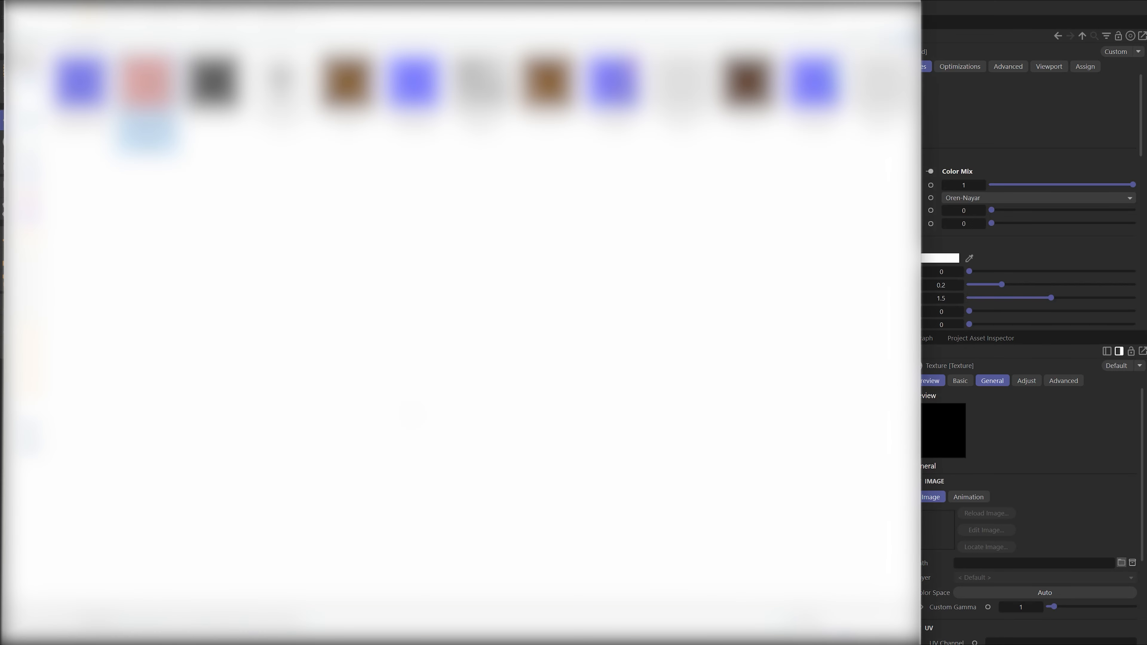
pyautogui.click(822, 634)
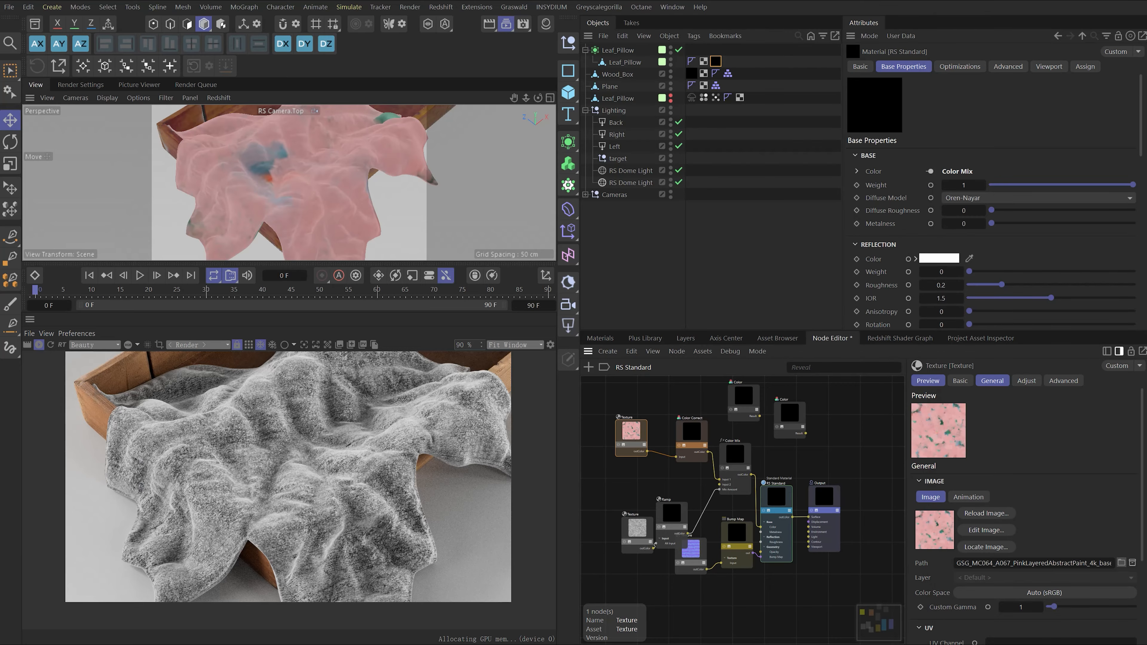
# - Reposition the Color Correct node and set its gamma to 0.7
pyautogui.moveTo(702, 423); pyautogui.dragTo(695, 412)
pyautogui.click(1027, 495)
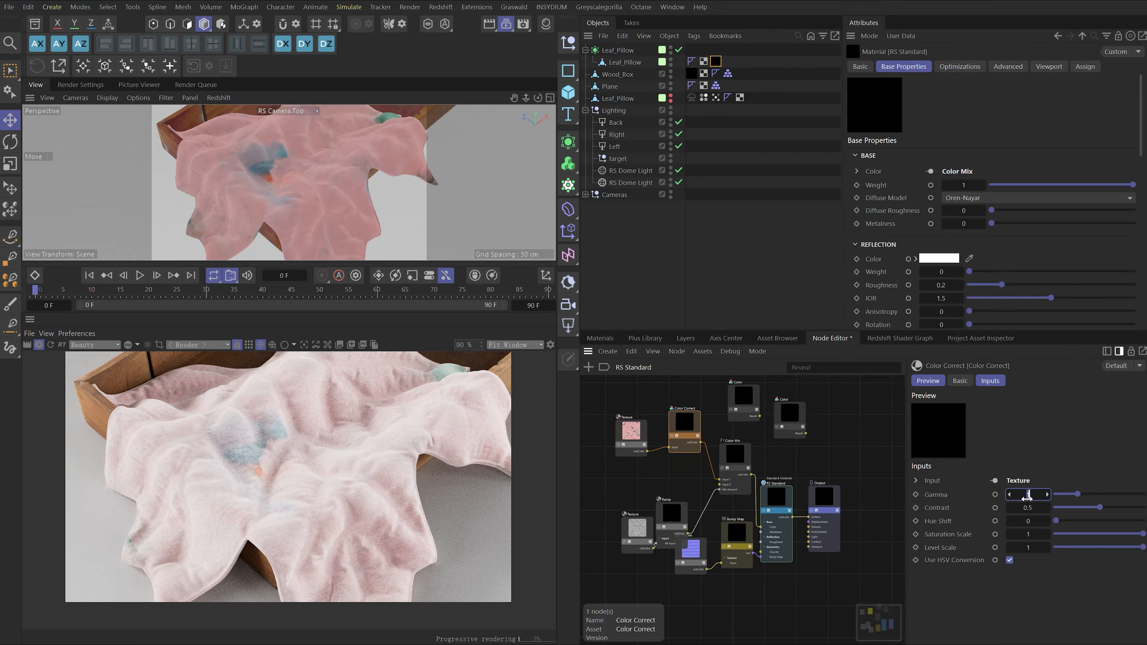
pyautogui.write('0.7')
pyautogui.press('Return')
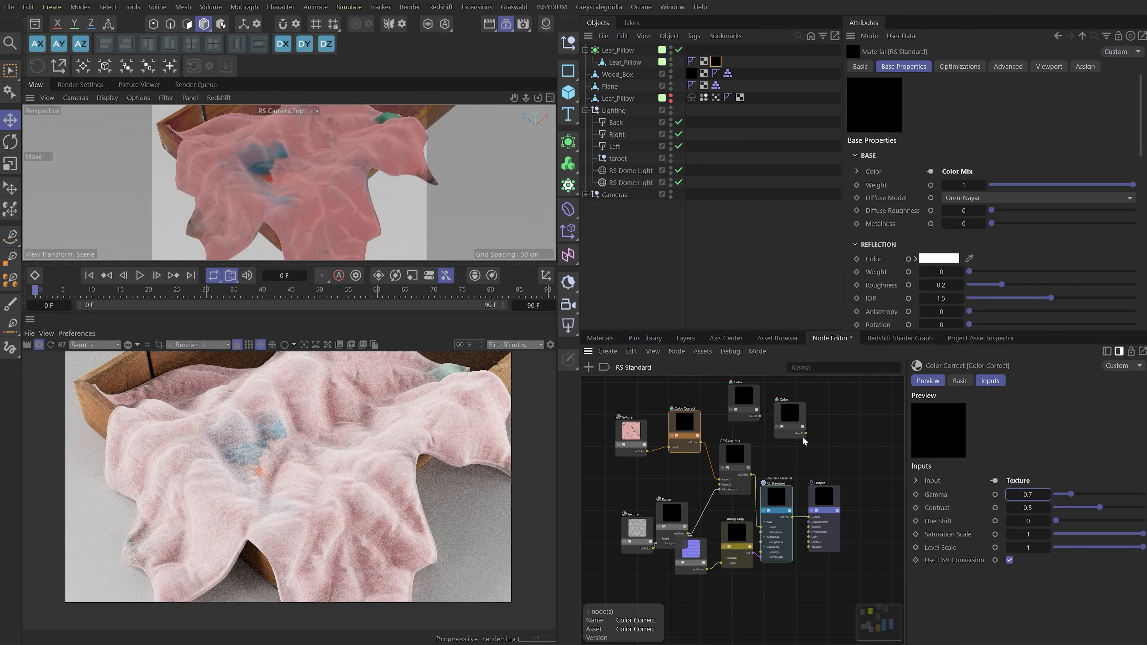
# - Duplicate the pink Texture and Color Correct nodes, place the copies below, and connect the copied Color Correct to Color Mix Input 2
pyautogui.click(658, 393)
pyautogui.moveTo(699, 465); pyautogui.dragTo(609, 462)
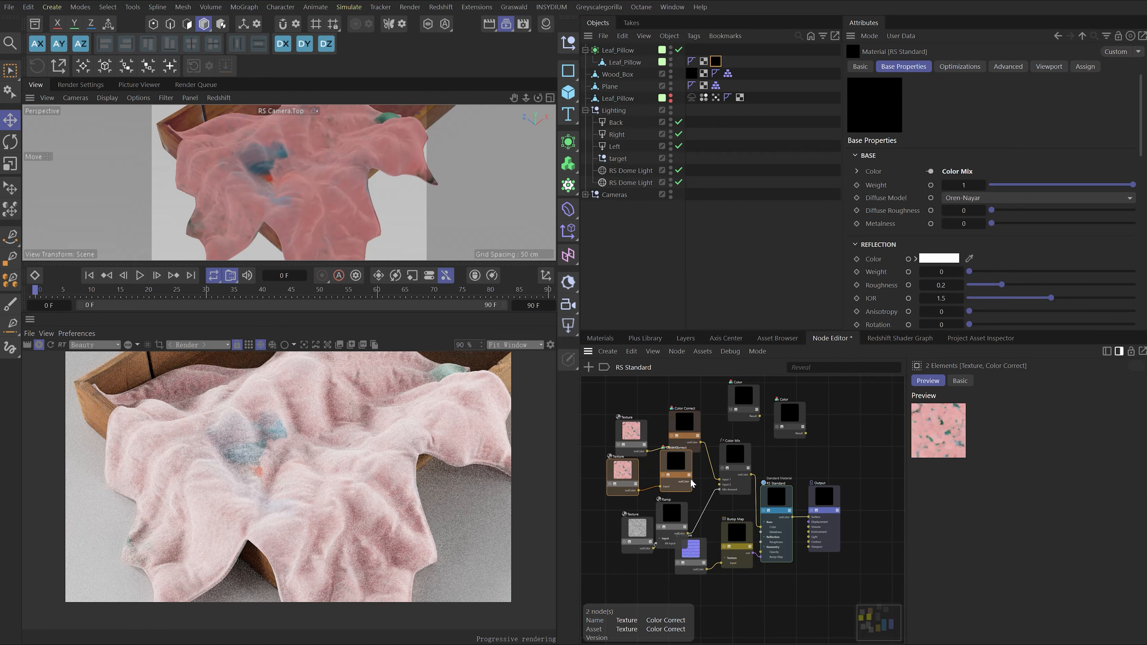
pyautogui.moveTo(692, 481); pyautogui.dragTo(719, 484)
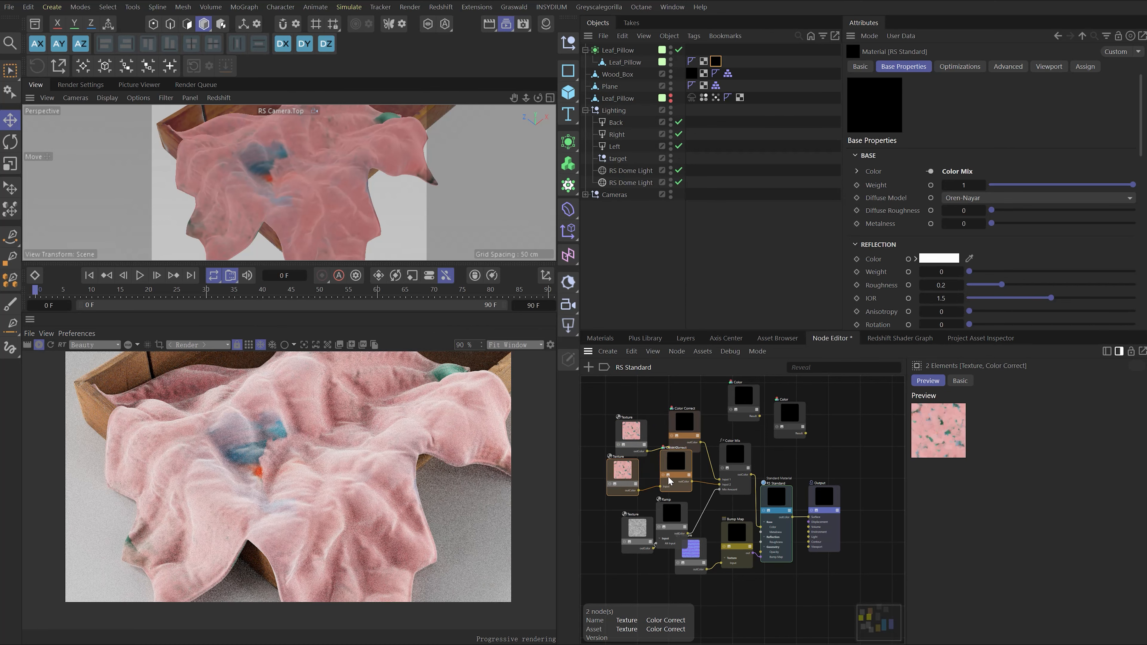
# - Try a gamma of 0.5 on the duplicated Color Correct node and settle on 0.6
pyautogui.click(670, 481)
pyautogui.click(1016, 494)
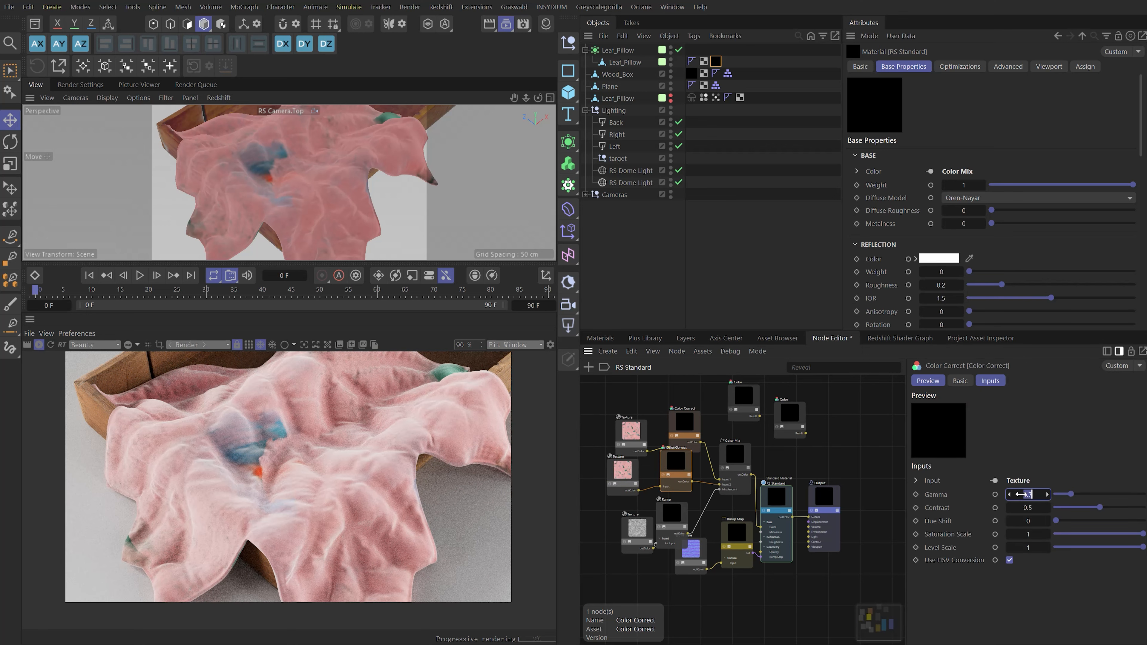
pyautogui.write('0.5')
pyautogui.press('Return')
pyautogui.doubleClick(1030, 495)
pyautogui.press('BackSpace')
pyautogui.write('0.6')
pyautogui.press('Return')
pyautogui.scroll(-1, 340, 525)
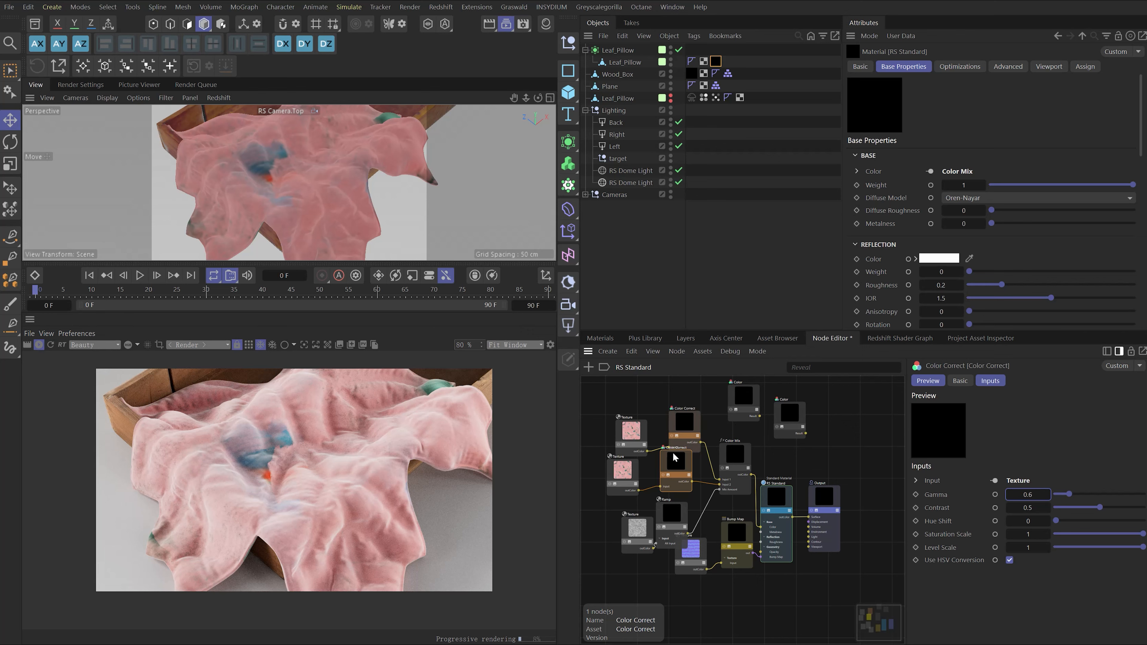
# - Try a Saturation Scale of about 0.65 on the duplicated Color Correct node, undo it, and test its Hue Shift
pyautogui.moveTo(1141, 537); pyautogui.dragTo(1112, 541)
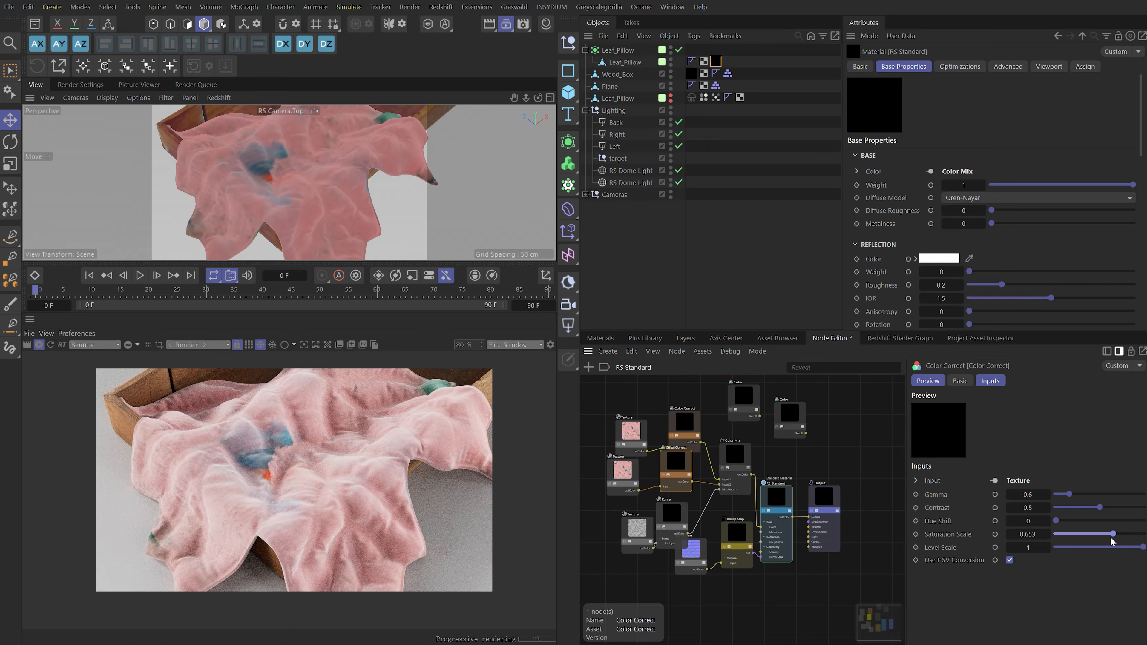
pyautogui.hotkey('ctrl', 'z')
pyautogui.scroll(1, 133, 431)
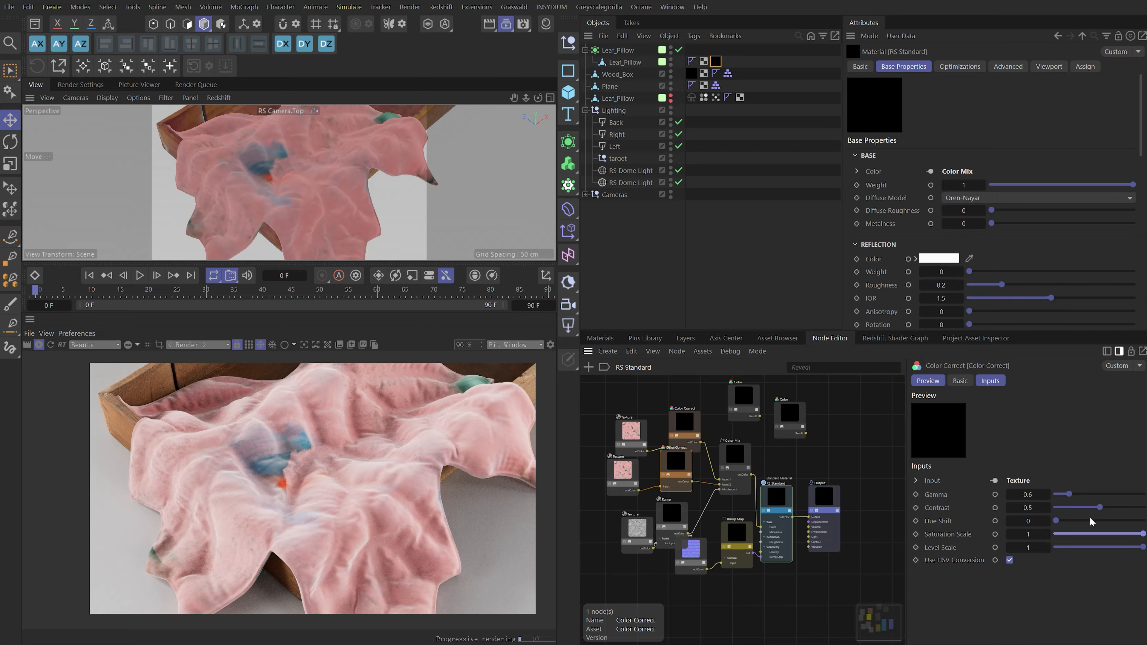
pyautogui.moveTo(1067, 519); pyautogui.dragTo(1020, 529)
# - Stop the live Redshift render and toggle the render snapshot strip on and back off
pyautogui.click(39, 345)
pyautogui.click(351, 345)
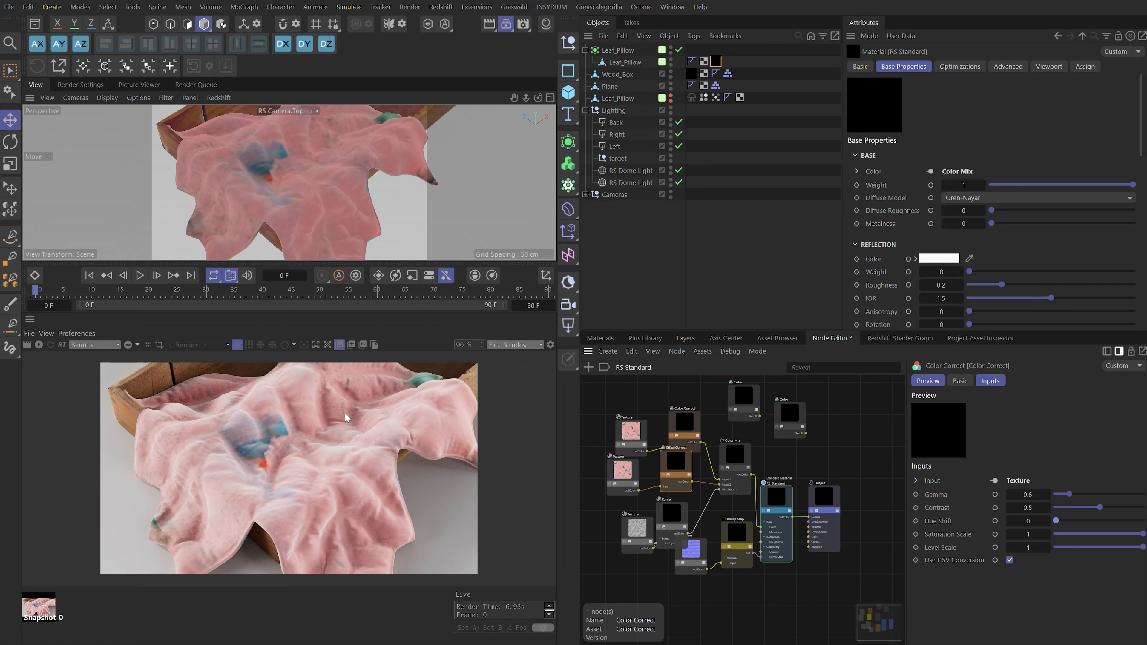
pyautogui.click(347, 346)
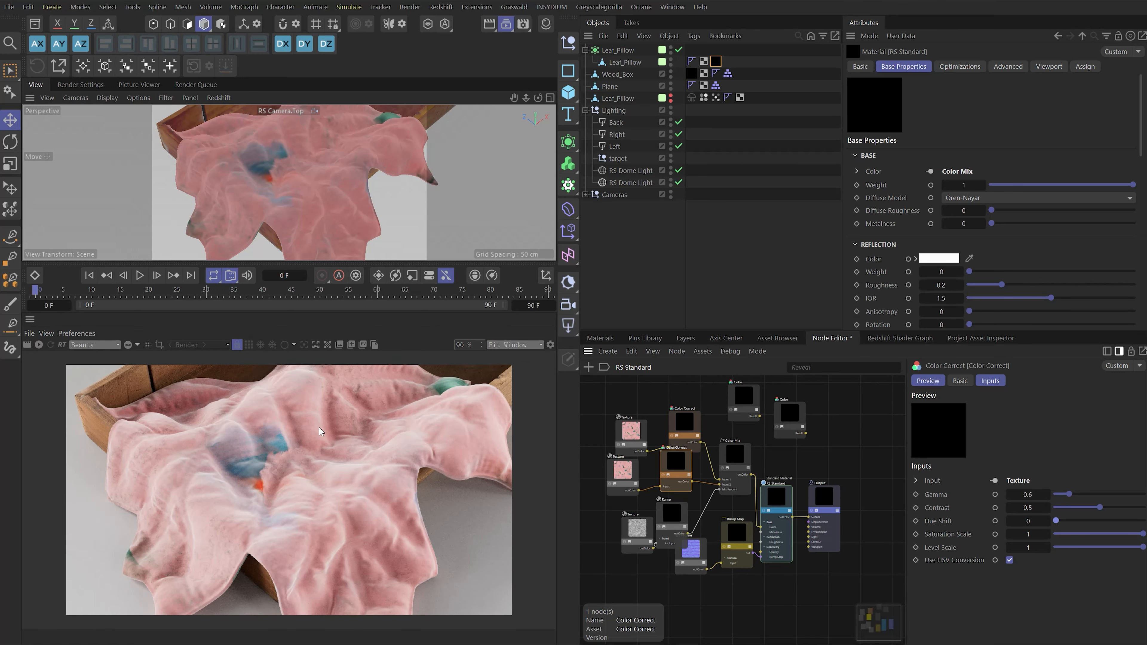
# - Add a Hair object to the Leaf_Pillow cloth mesh nested under the top Leaf_Pillow generator
pyautogui.click(636, 63)
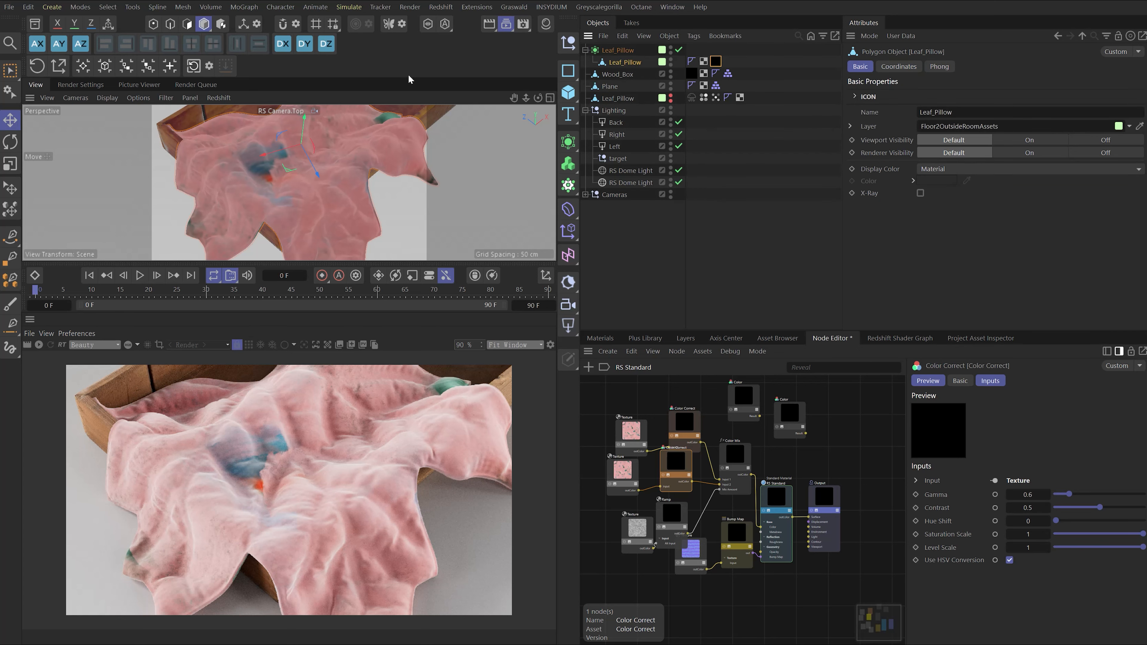
pyautogui.click(356, 10)
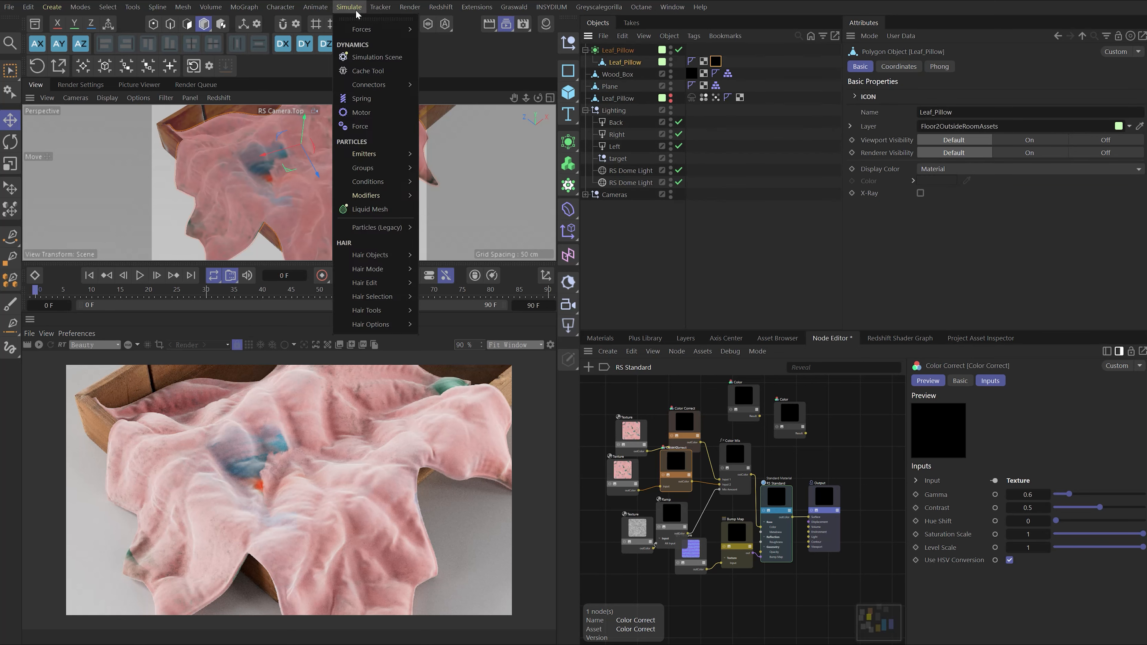
pyautogui.moveTo(380, 256)
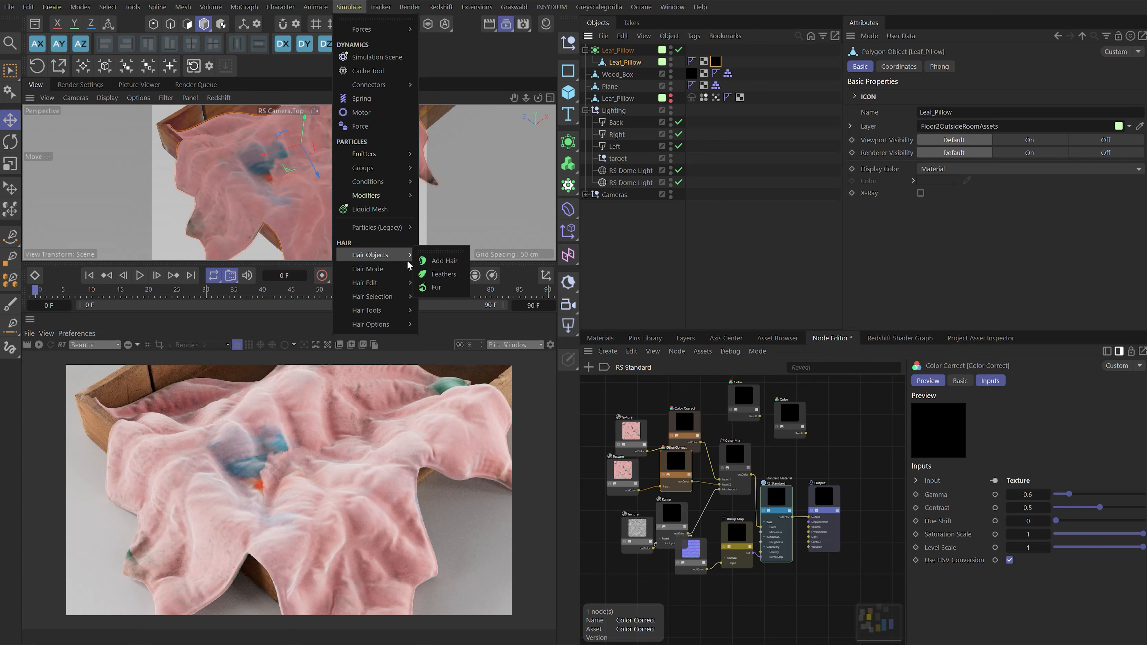
pyautogui.click(443, 261)
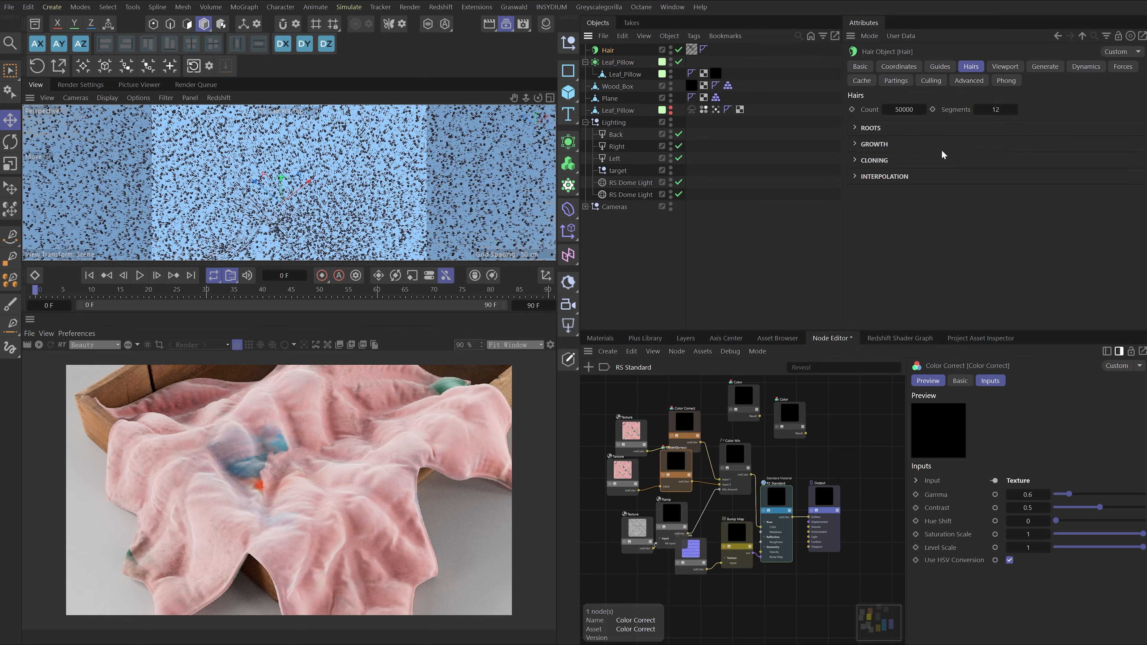
# - Set the hair guides' length to 0.6 cm and their root placement to Polygon Area
pyautogui.click(940, 67)
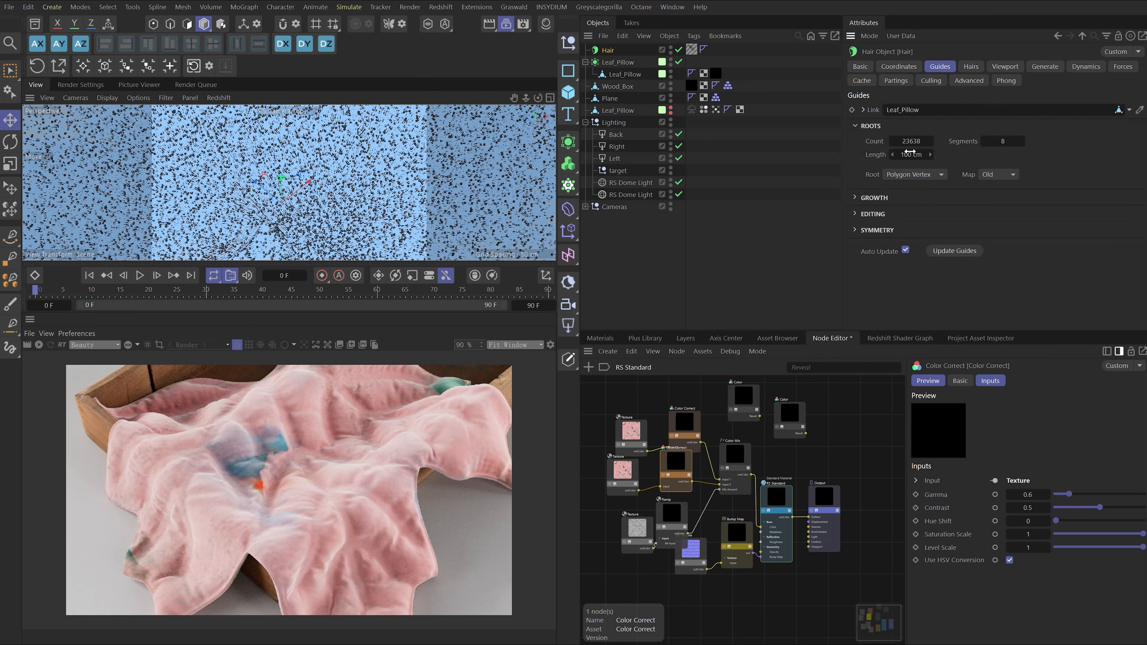
pyautogui.write('0.6')
pyautogui.press('Return')
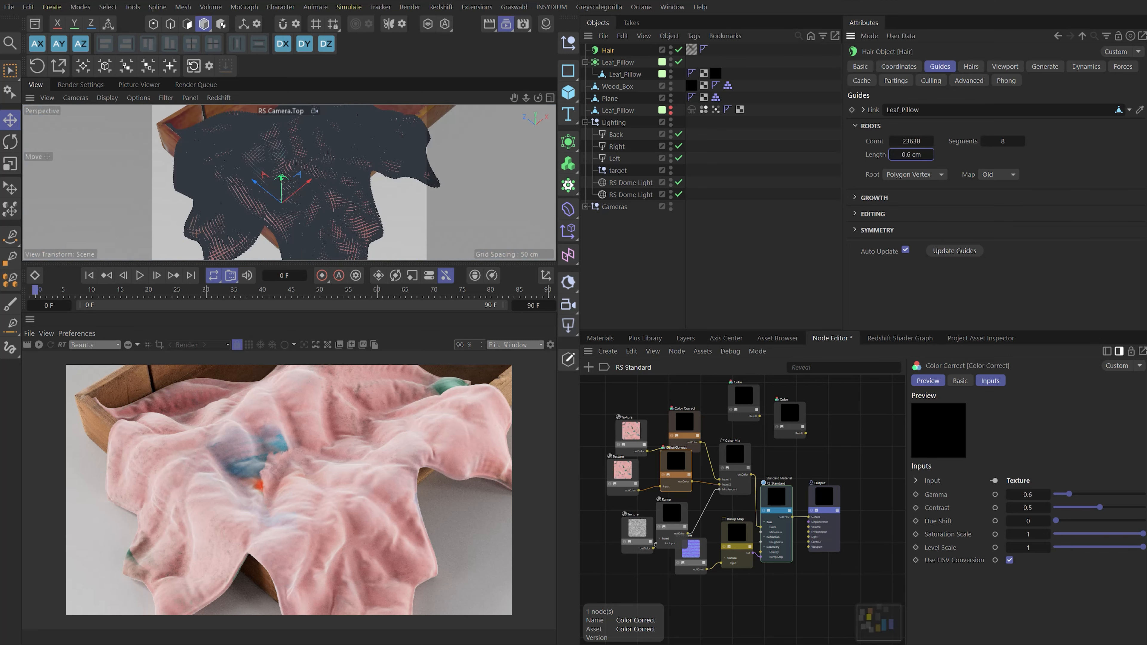
pyautogui.click(910, 175)
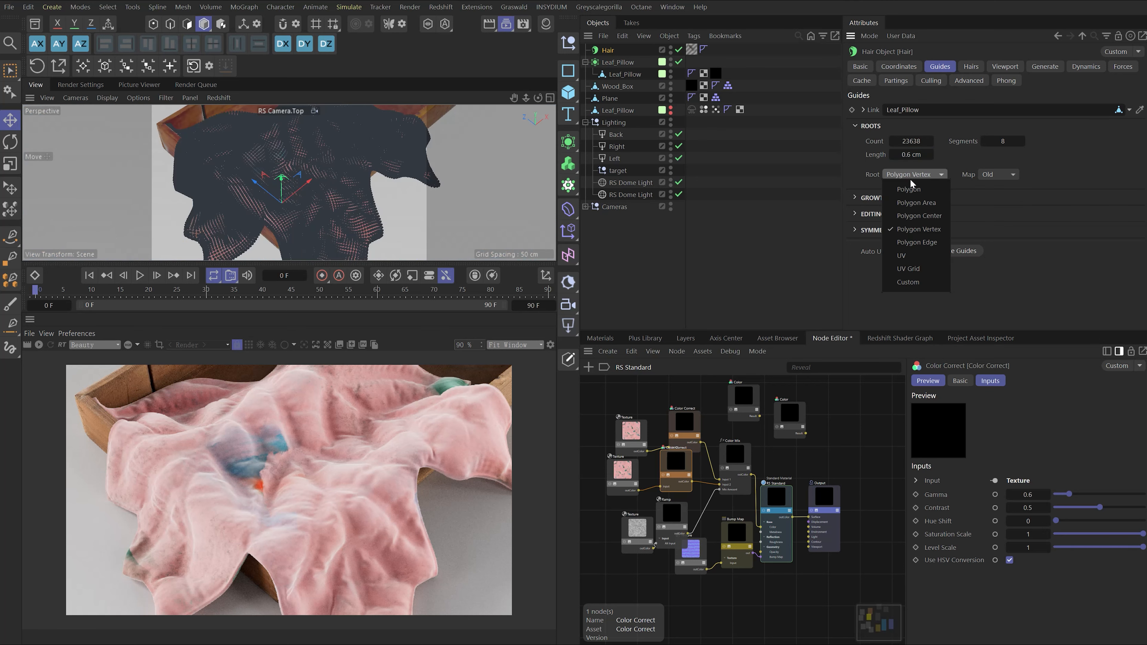
pyautogui.click(925, 203)
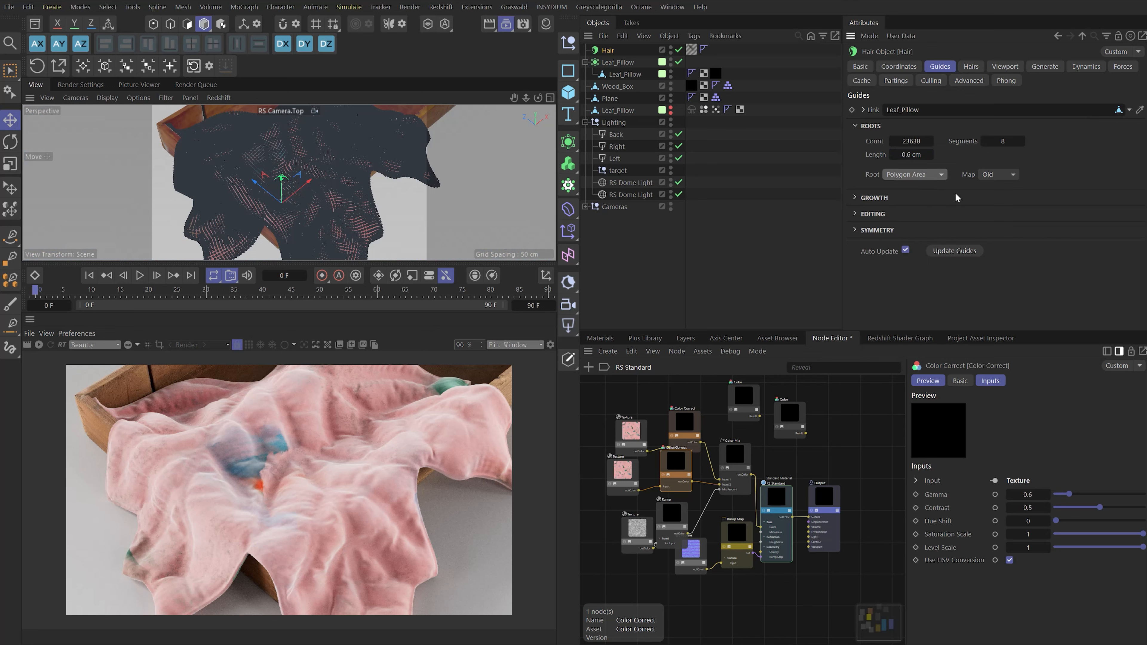
# - Set the hair guide count to 5000
pyautogui.doubleClick(915, 141)
pyautogui.write('5')
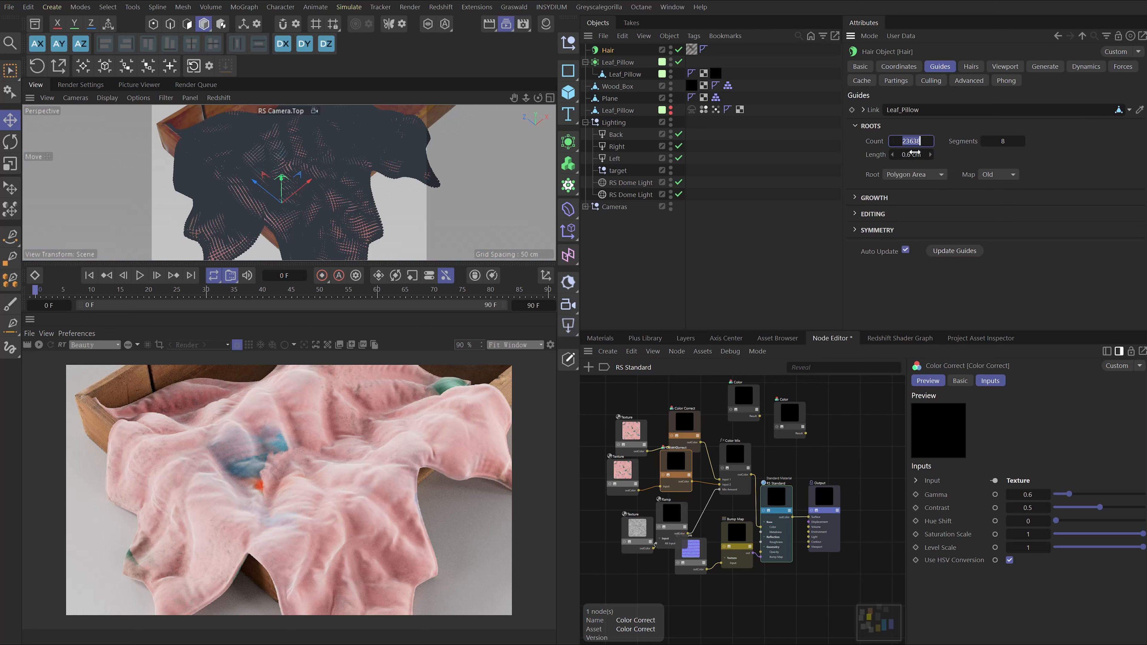
pyautogui.write('0000')
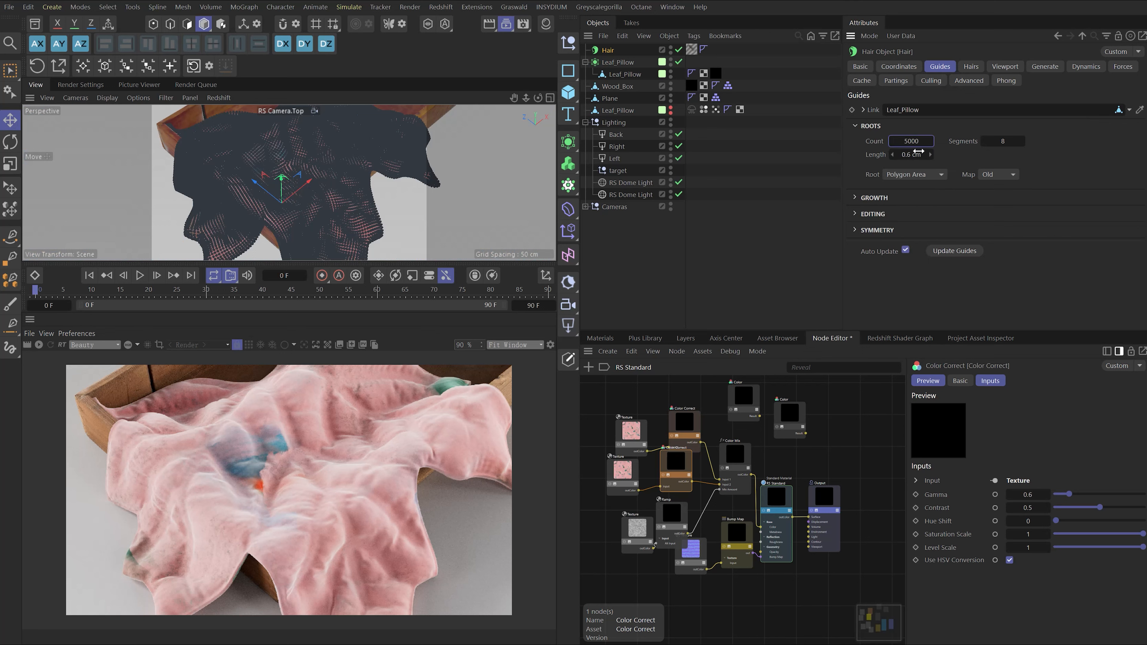